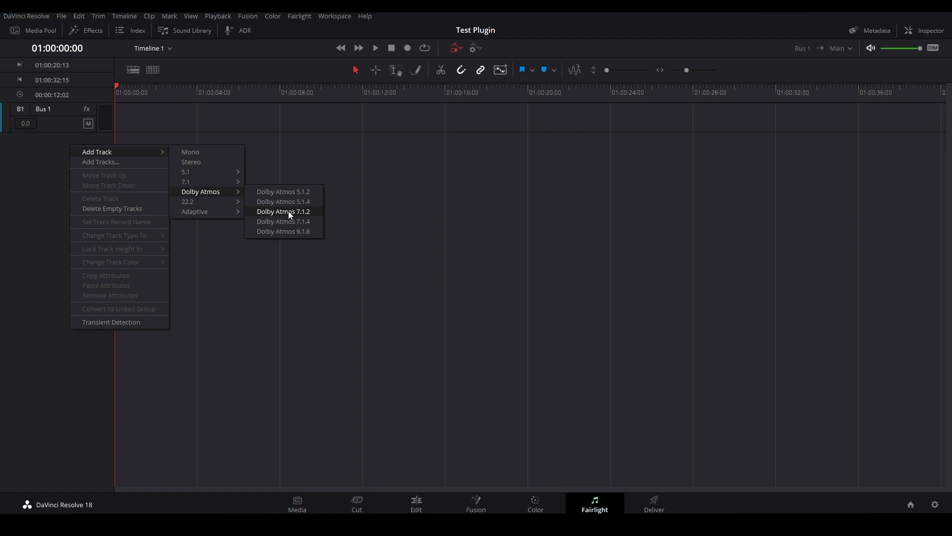
Add a Dolby Atmos 7.1.2 audio track and name it Quadraphonic
left_click(290, 213)
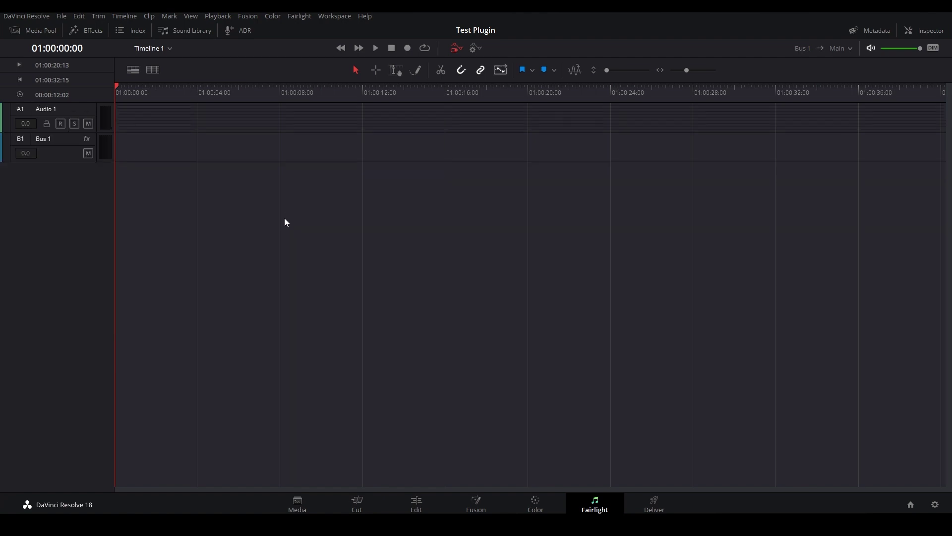
double_click(65, 111)
type("Quadraphonic")
key("Return")
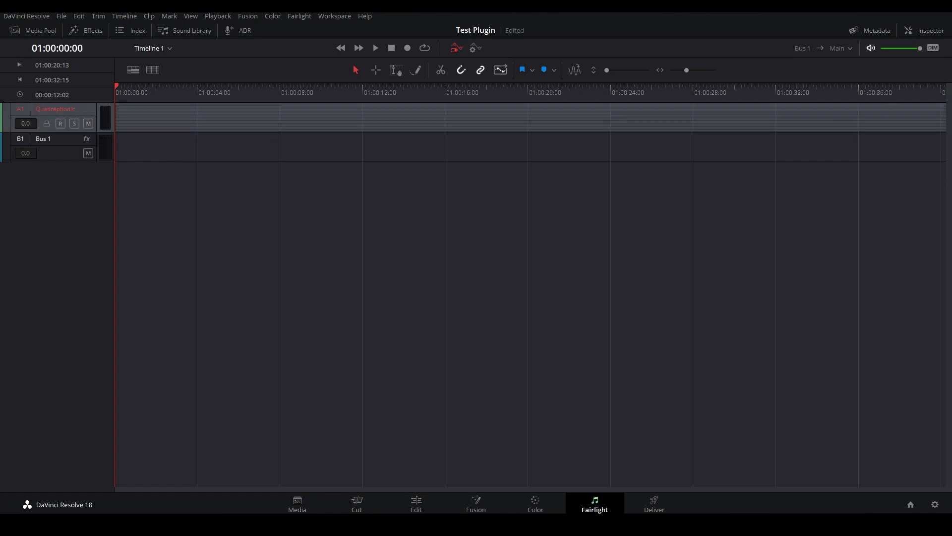
Place the SR004MS outdoors mountain winter quad recording on the Quadraphonic track
key("alt+Tab")
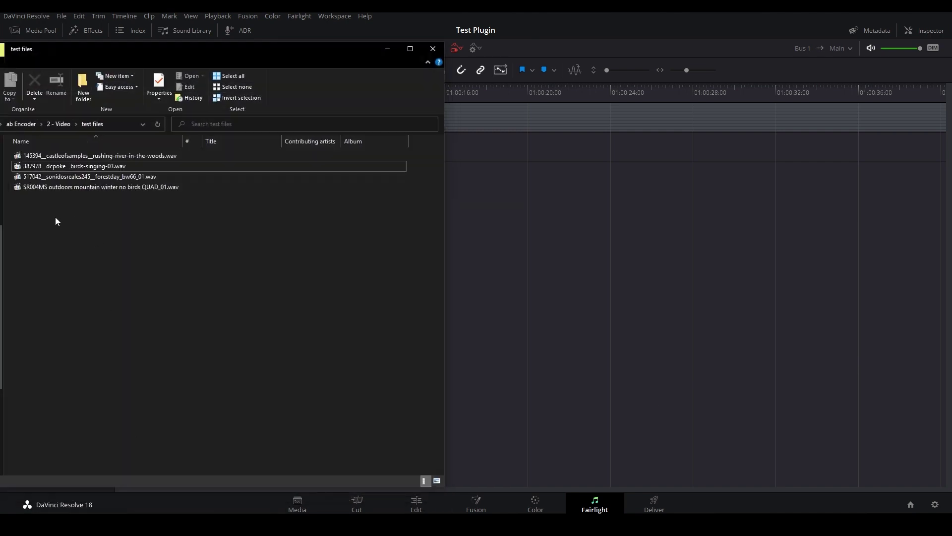
left_click_drag(58, 187, 510, 113)
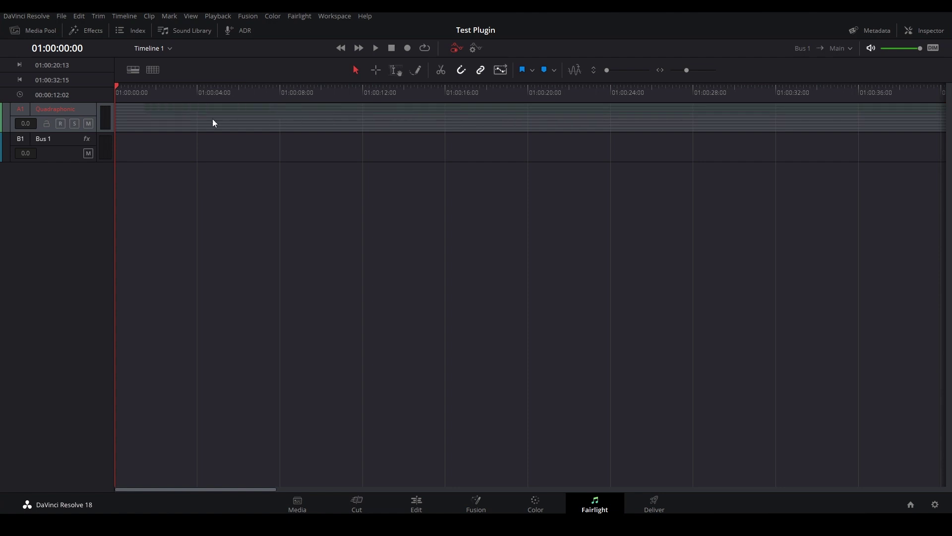
right_click(71, 192)
Add a second Dolby Atmos 7.1.2 track and name it 5.1
mouse_move(90, 199)
mouse_move(213, 238)
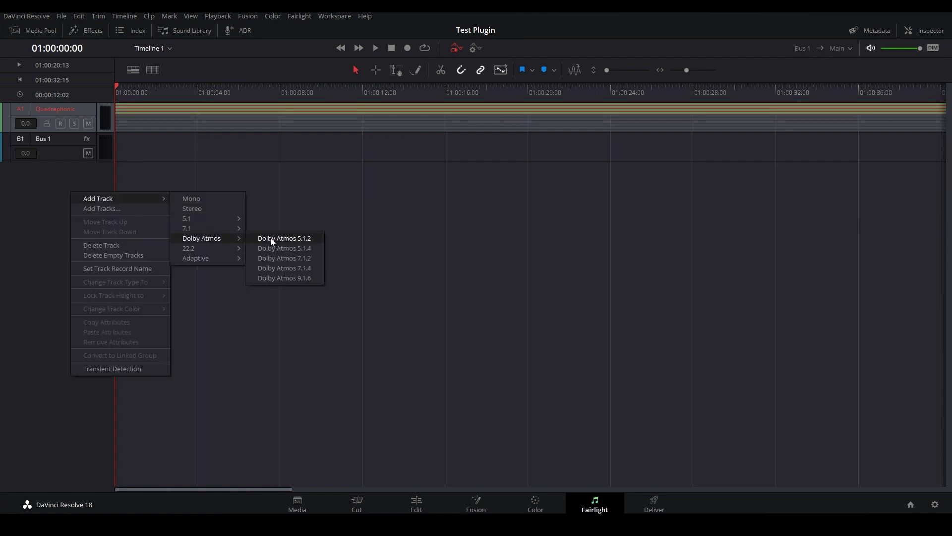
left_click(296, 258)
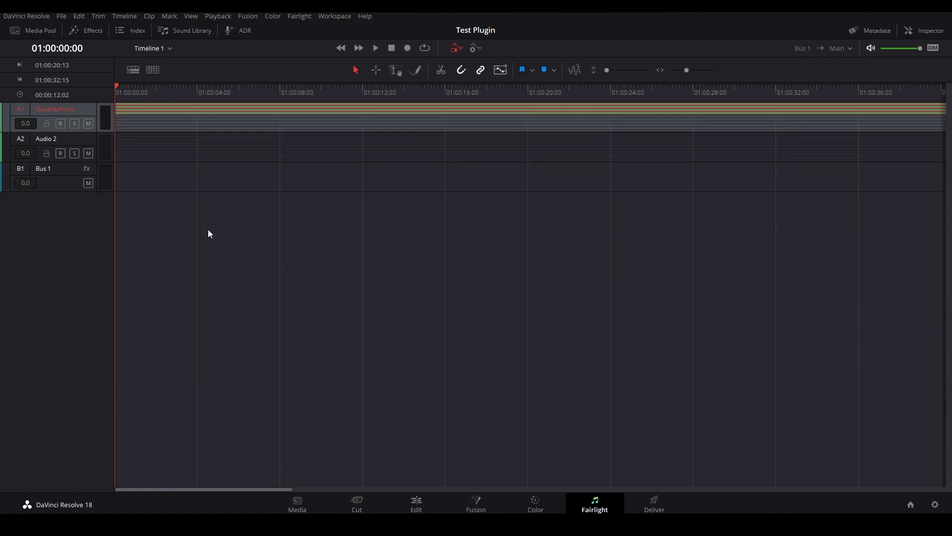
double_click(52, 139)
type("5.12")
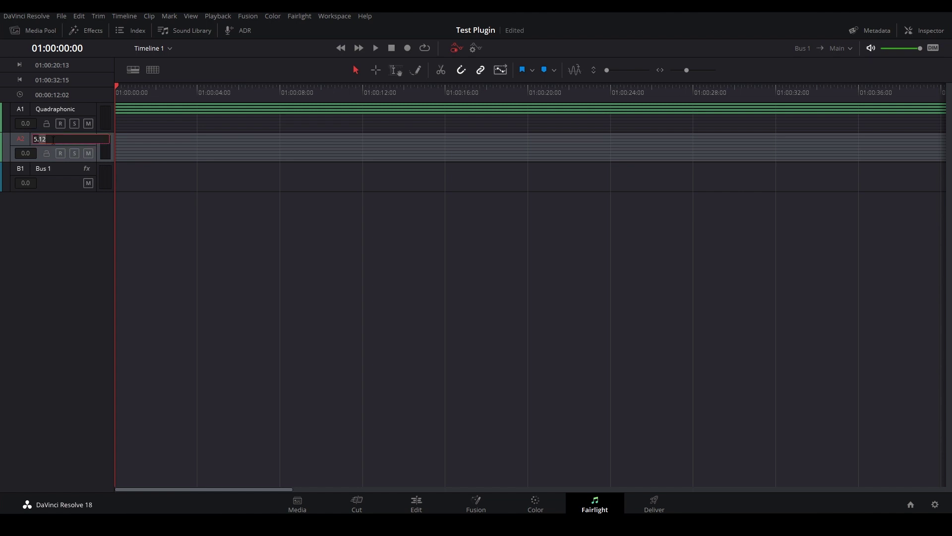
key("Return")
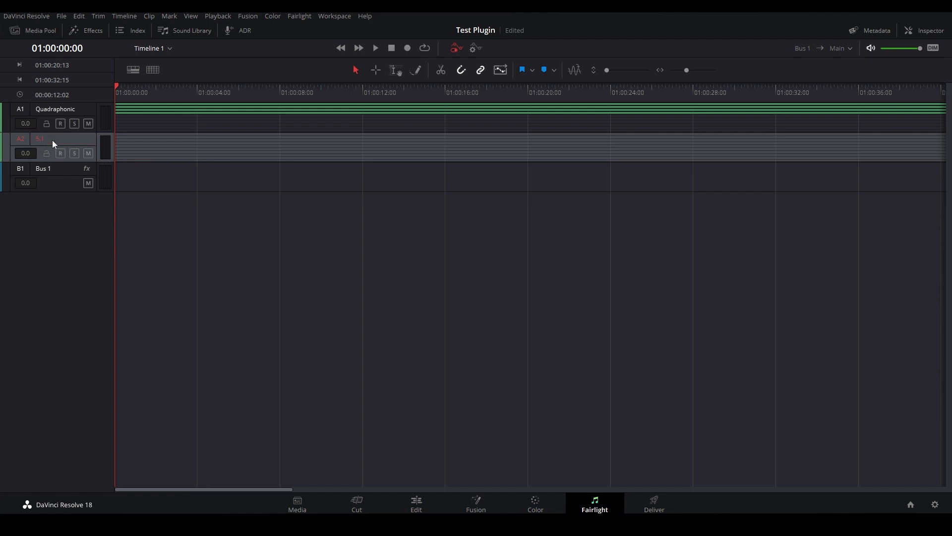
Drop a test recording onto track A2 and align it with the timeline start
key("alt+Tab")
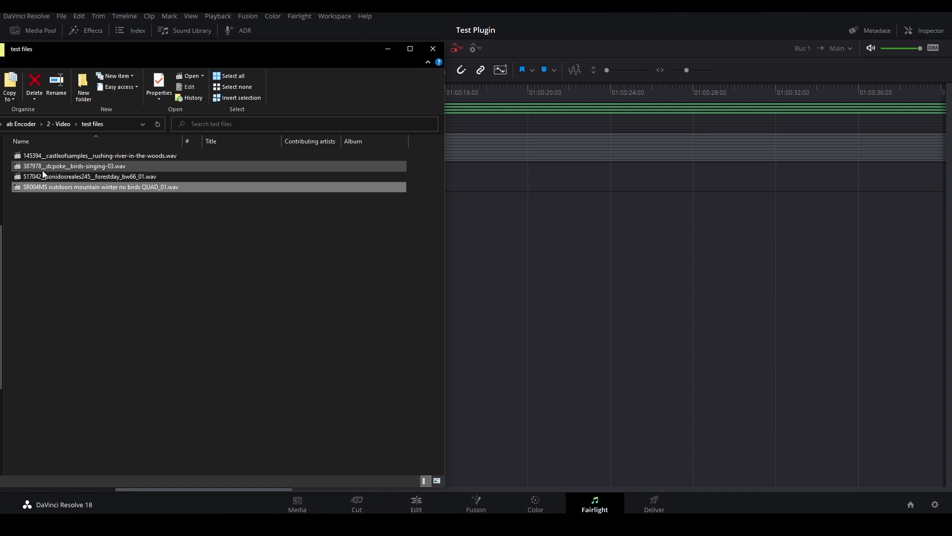
left_click_drag(50, 166, 552, 147)
left_click_drag(628, 146, 215, 155)
right_click(61, 207)
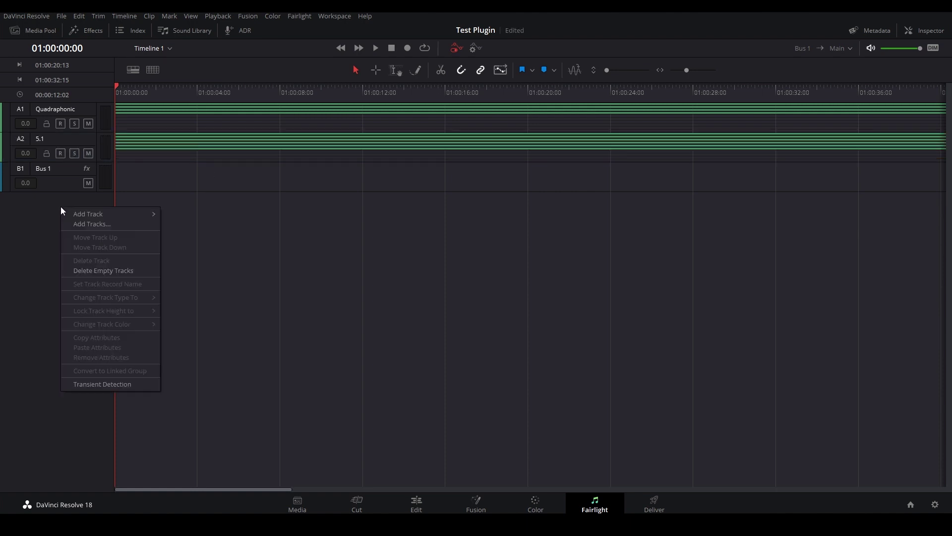
Add a third Dolby Atmos 7.1.2 track named Stereo River
mouse_move(153, 214)
mouse_move(214, 253)
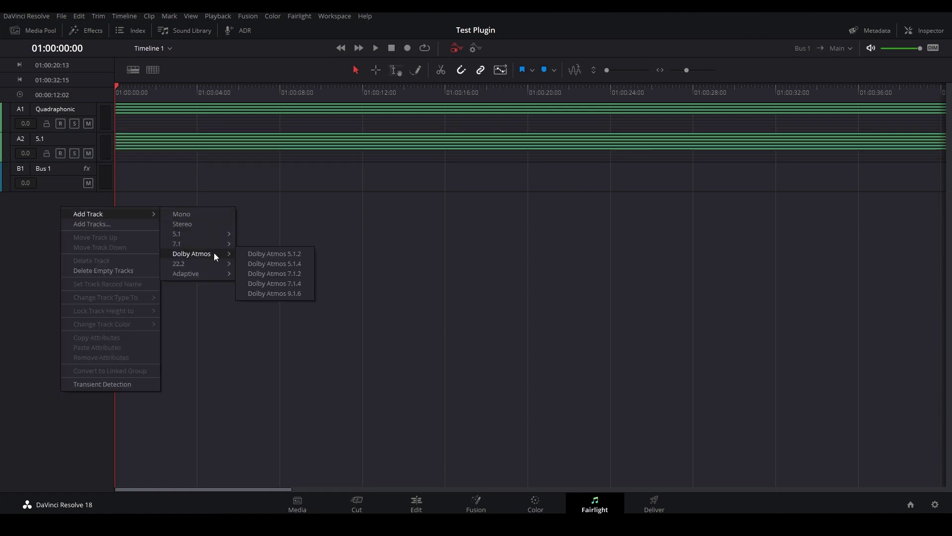
left_click(272, 275)
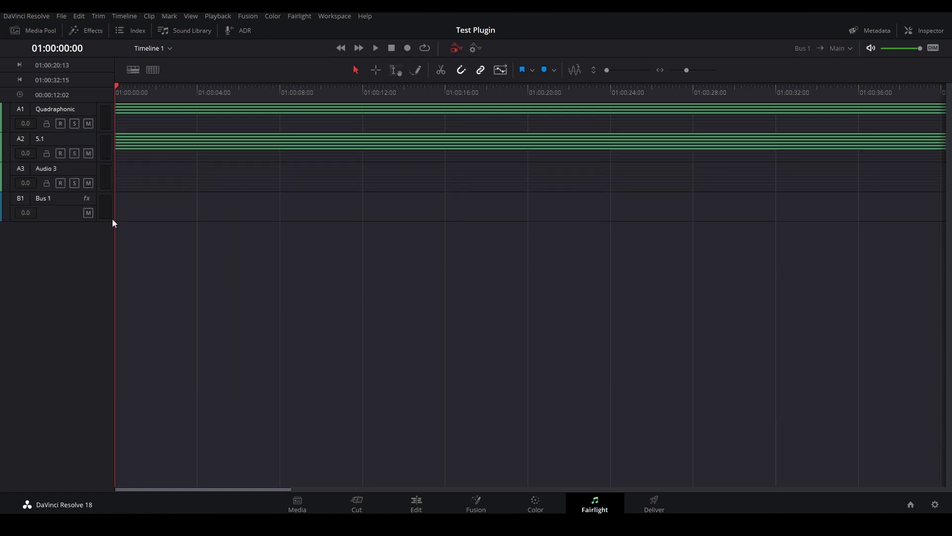
double_click(55, 169)
type("Stereo River")
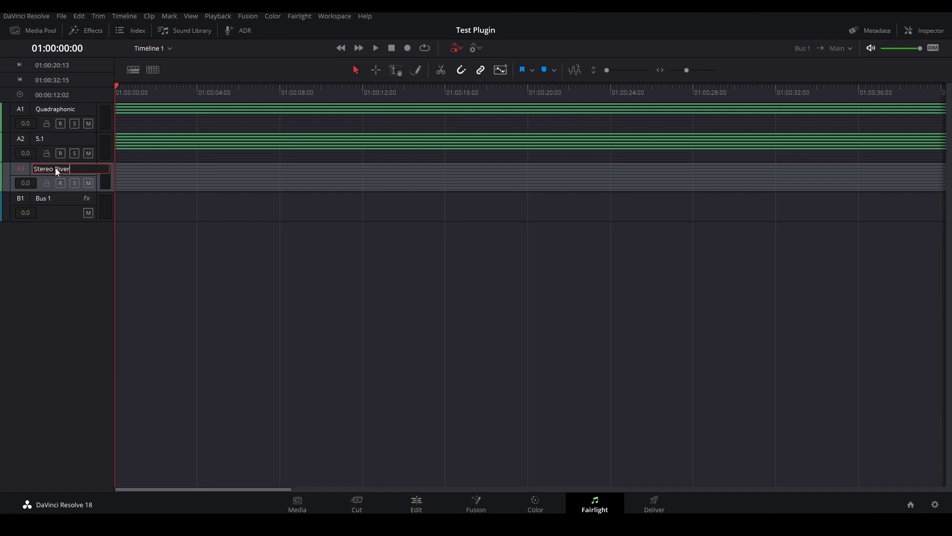
key("Return")
Place the rushing-river recording on the Stereo River track
key("alt+Tab")
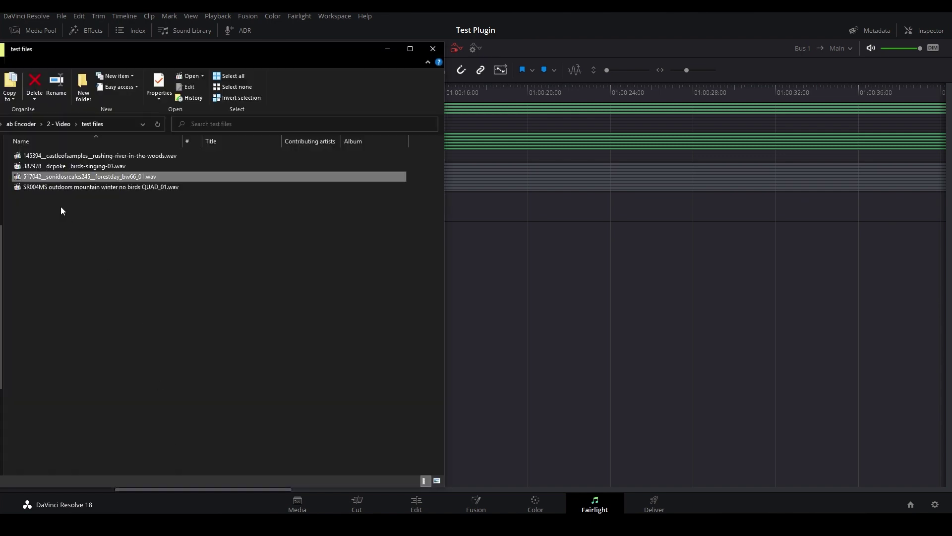
left_click_drag(45, 159, 490, 168)
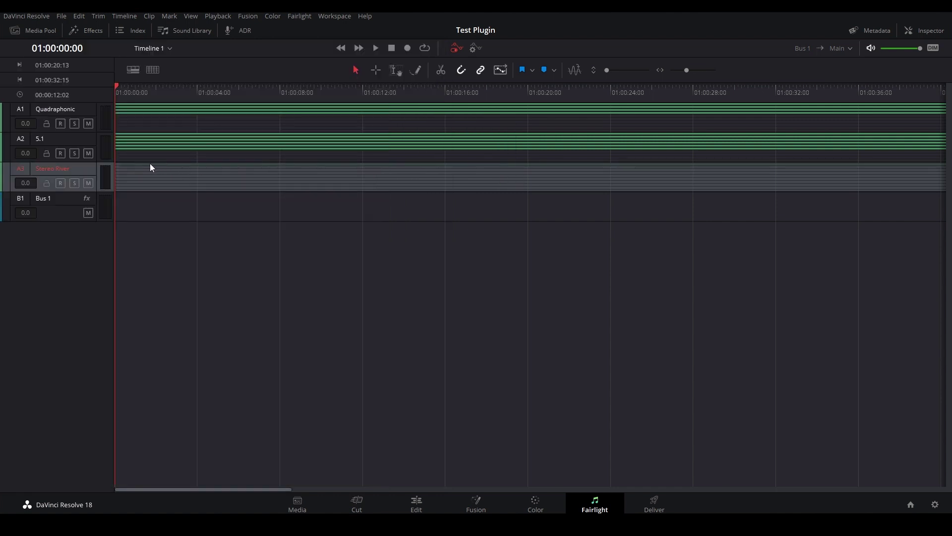
right_click(69, 235)
Add a Dolby Atmos track A4 named Stereo Bird holding the birds-singing recording
mouse_move(99, 242)
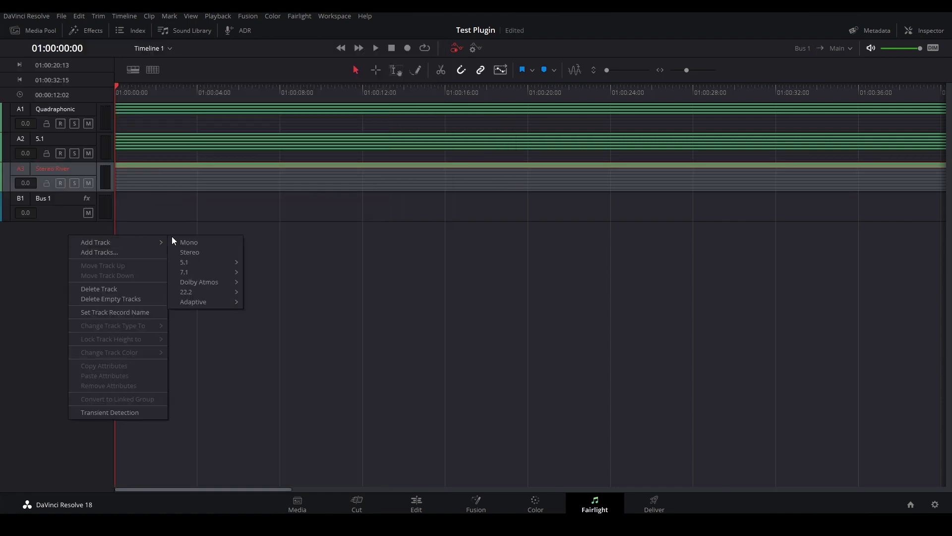
mouse_move(208, 282)
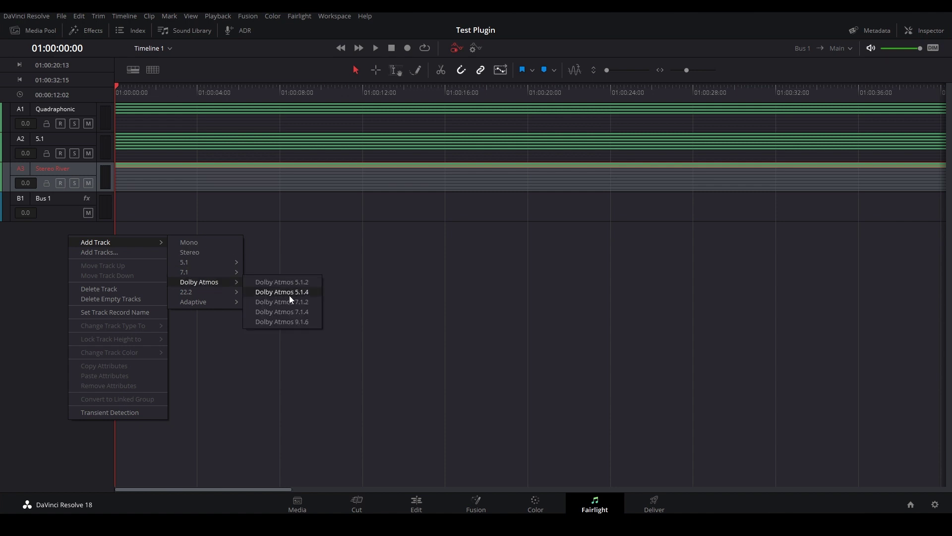
left_click(287, 302)
double_click(44, 200)
type("Stereo Bird")
key("Return")
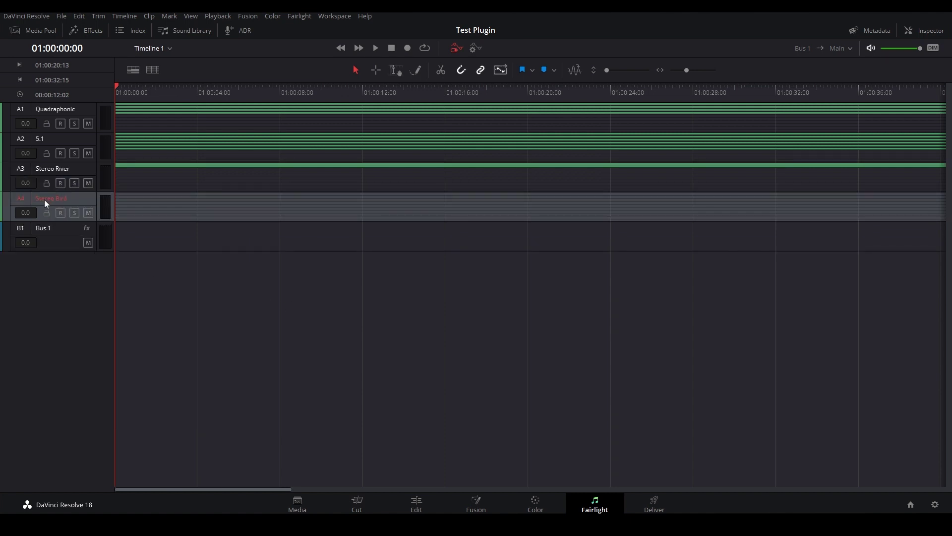
key("alt+Tab")
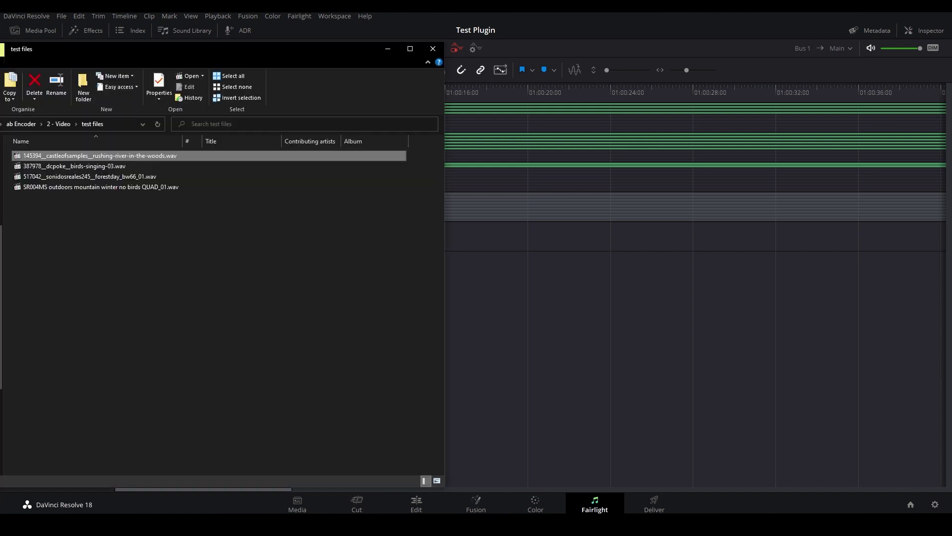
left_click_drag(60, 166, 515, 206)
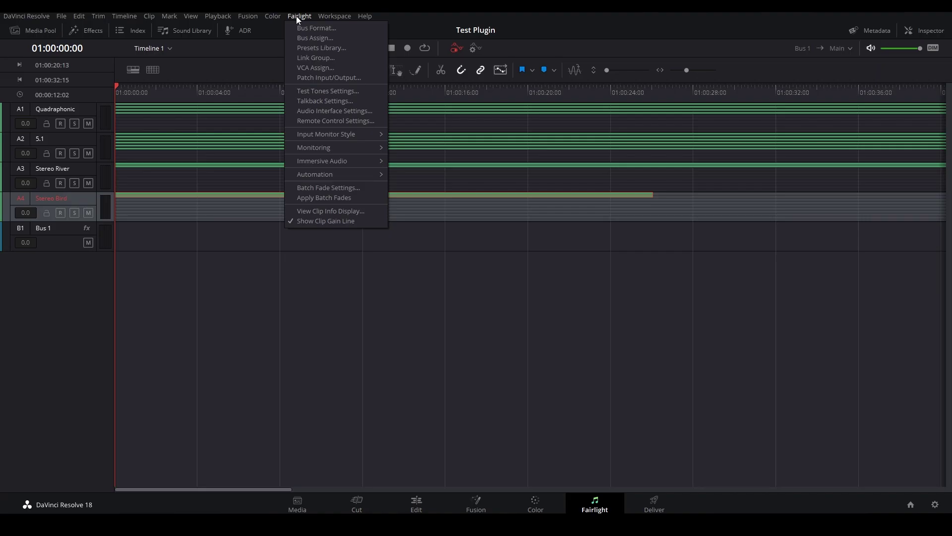
Create a new Bus 2 with Dolby Atmos 7.1.2 format in the bus format settings
left_click(299, 34)
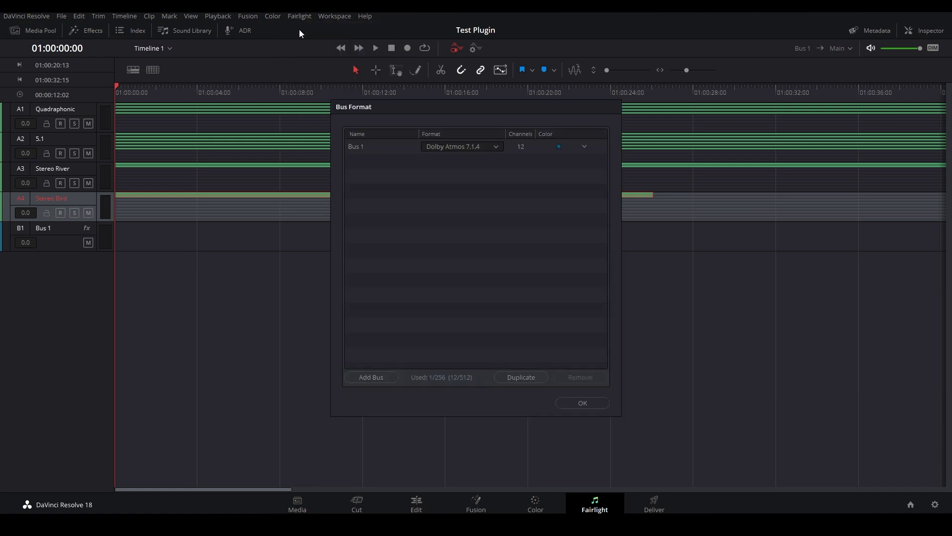
left_click(370, 377)
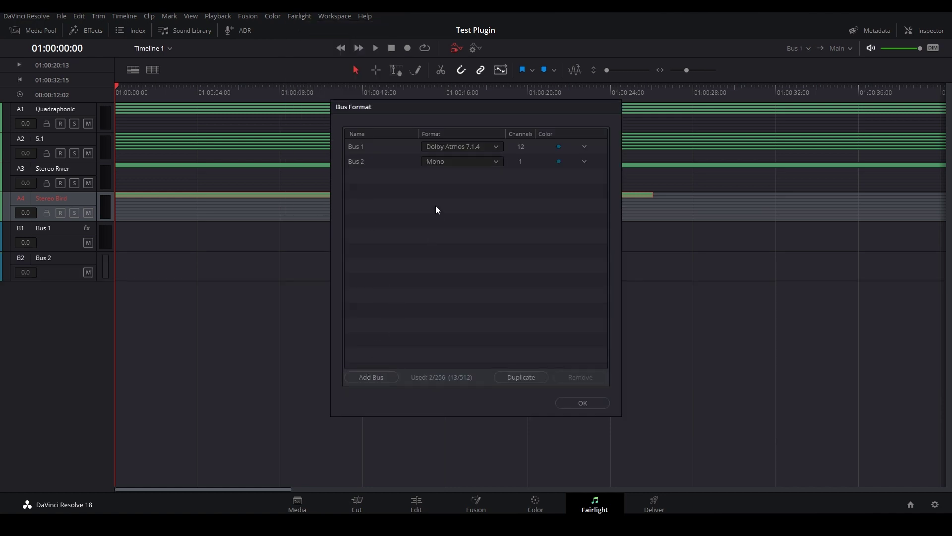
left_click(436, 162)
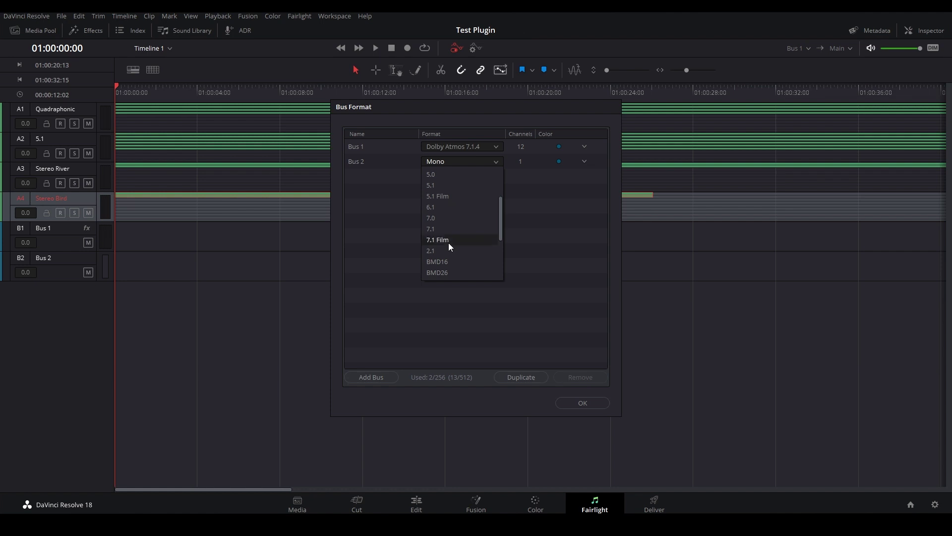
scroll(446, 256, "down", 2)
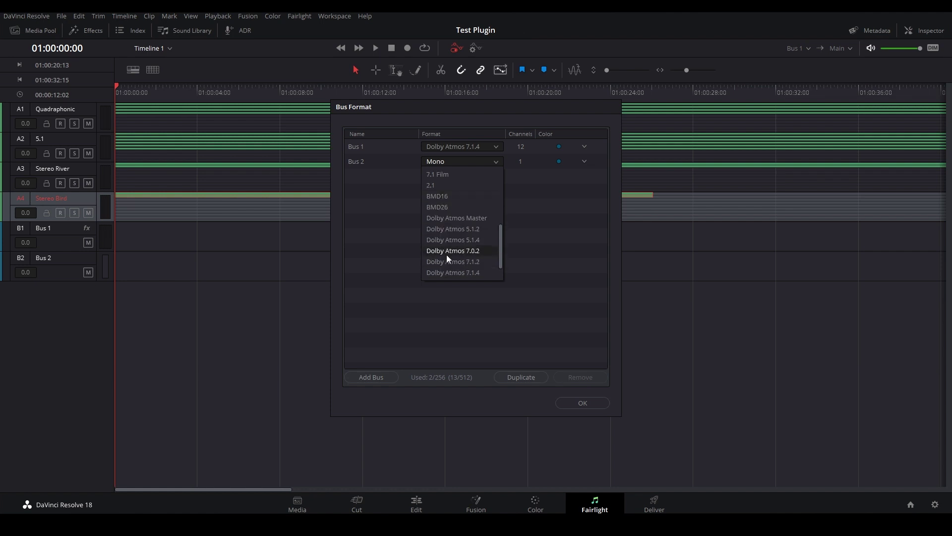
left_click(447, 262)
left_click(577, 404)
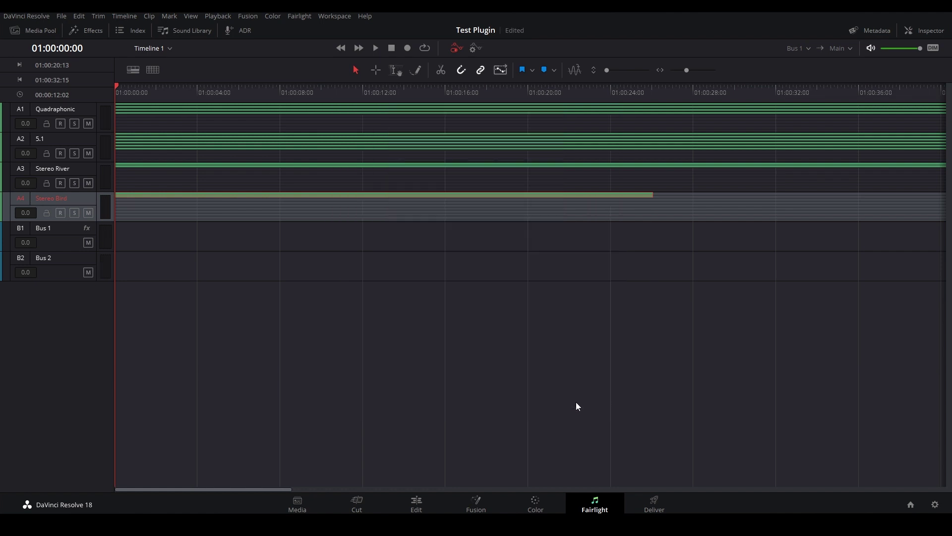
Rename the Bus 2 track to Atmosphere
double_click(54, 258)
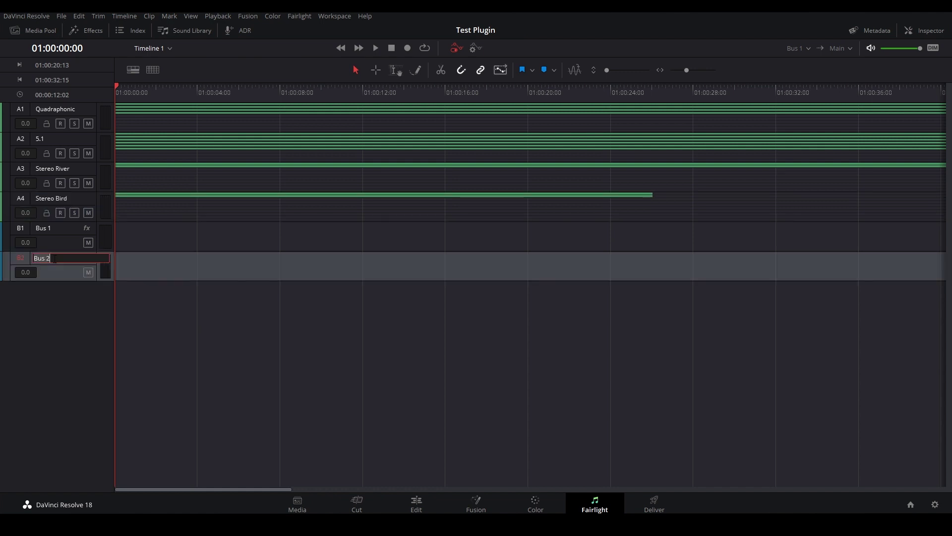
type("Atmosphere")
key("Return")
left_click(219, 17)
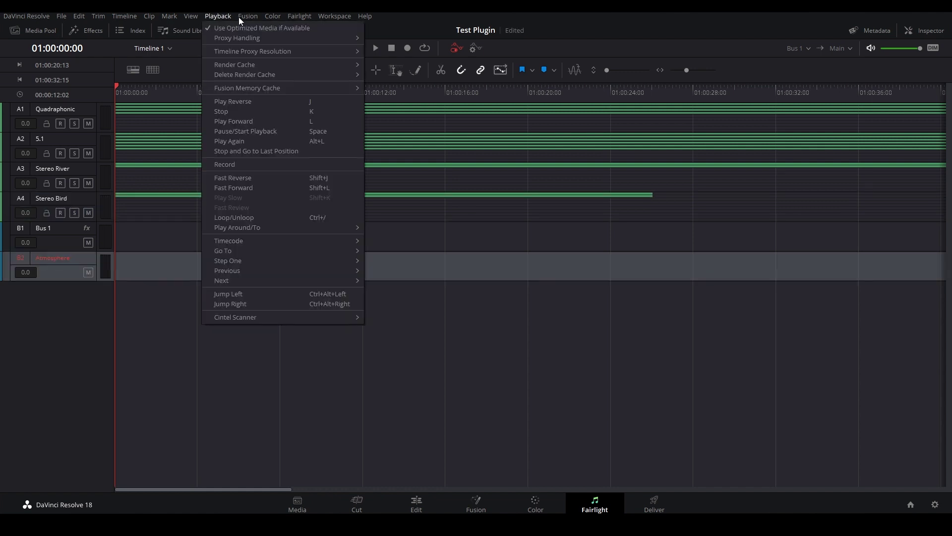
mouse_move(273, 18)
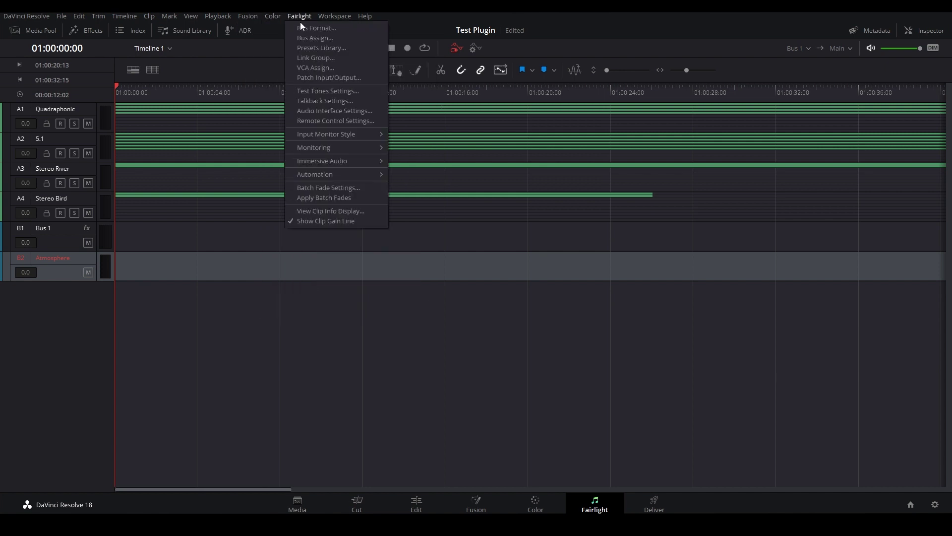
left_click(303, 28)
Set the Atmosphere bus colour to orange
left_click(558, 160)
left_click(567, 190)
left_click(582, 402)
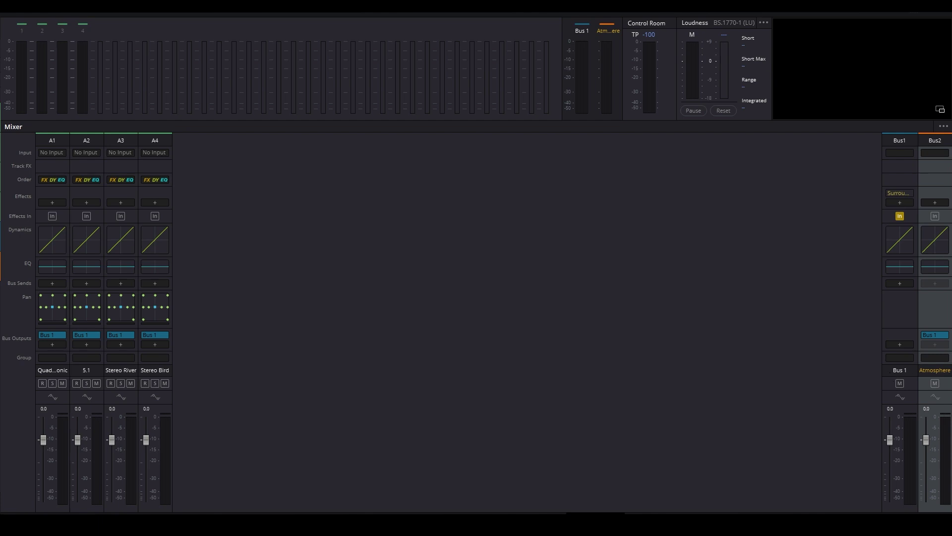
Route the outputs of tracks A1, A2, A3 and A4 to the Atmosphere bus
left_click(54, 344)
left_click(72, 362)
left_click(97, 335)
left_click(123, 366)
left_click(121, 344)
left_click(156, 365)
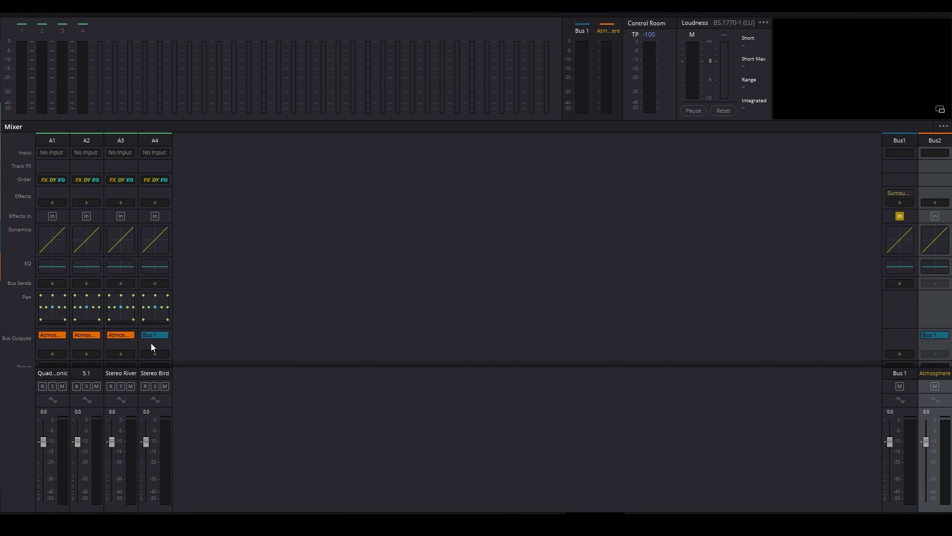
left_click(162, 353)
left_click(176, 373)
mouse_move(947, 338)
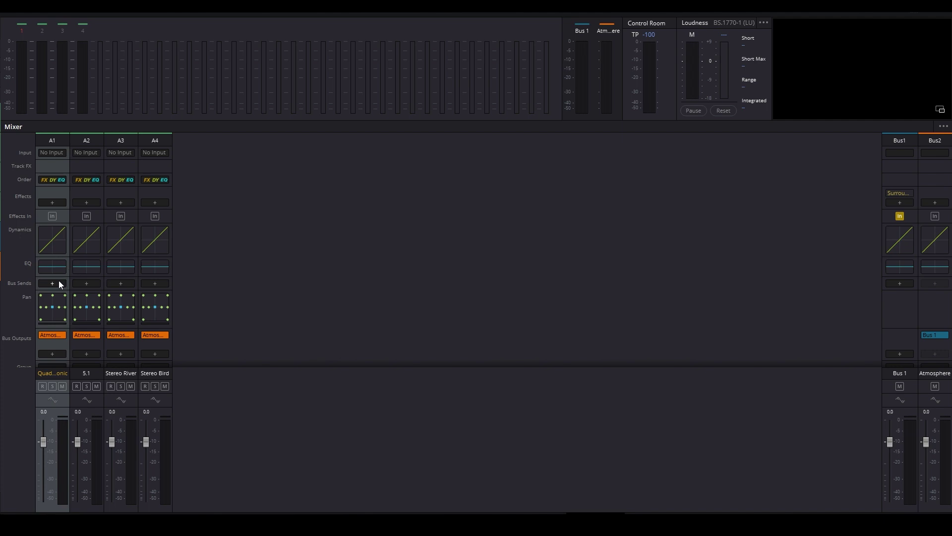
left_click(50, 204)
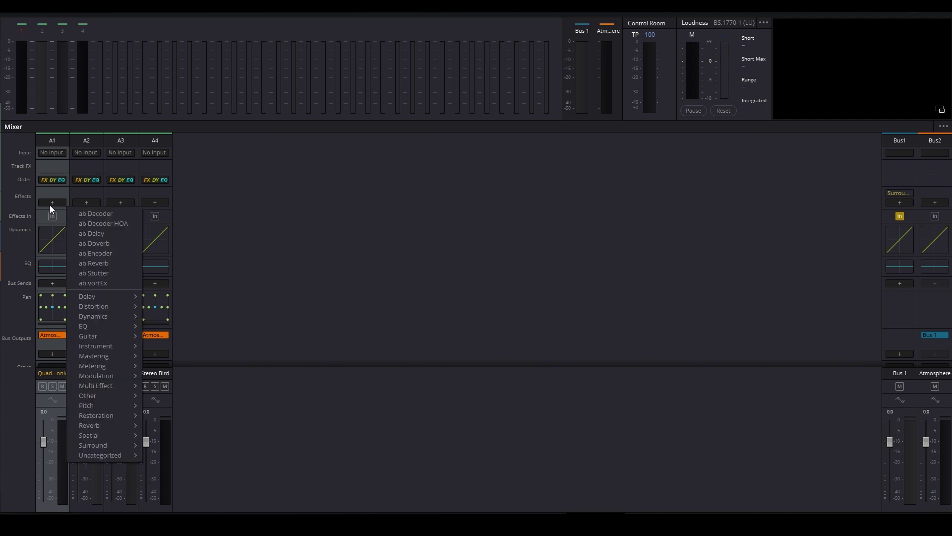
Add an ab Encoder to the Quadraphonic track with Quadraphonic input
left_click(113, 253)
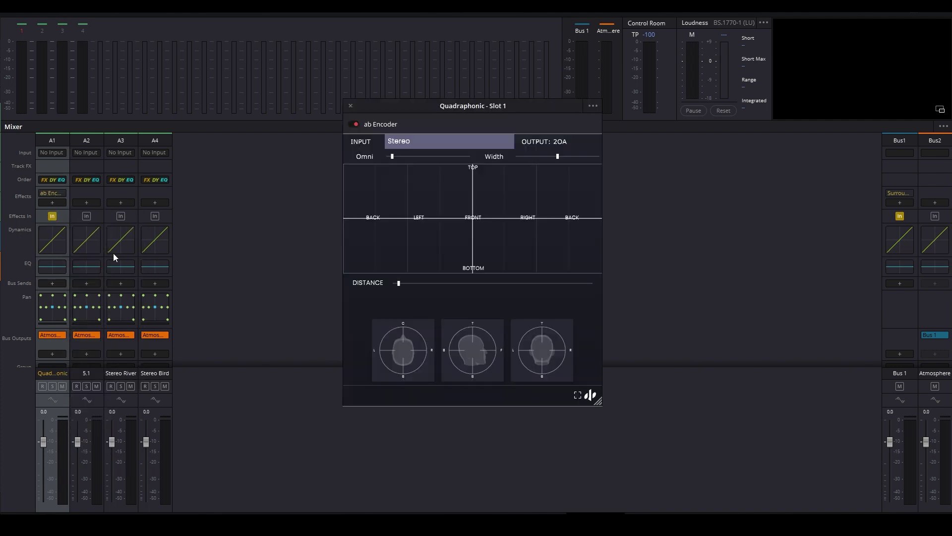
left_click(409, 142)
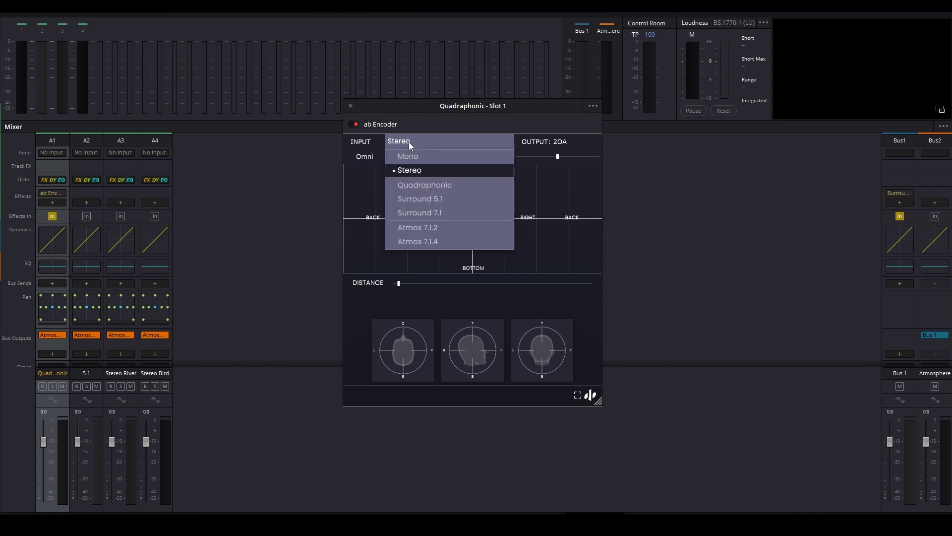
left_click(422, 185)
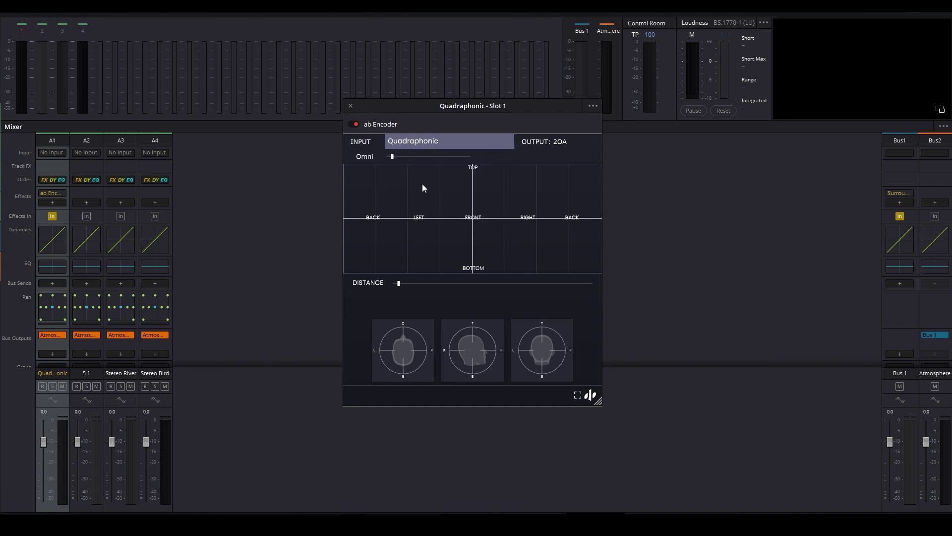
left_click(351, 105)
Add an ab Encoder to the 5.1 track with Surround 5.1 input
left_click(82, 203)
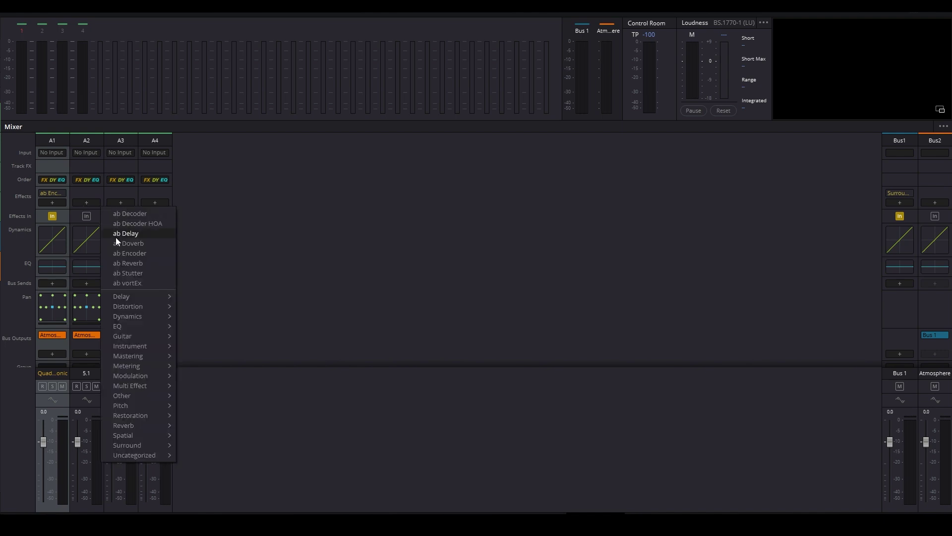
left_click(117, 254)
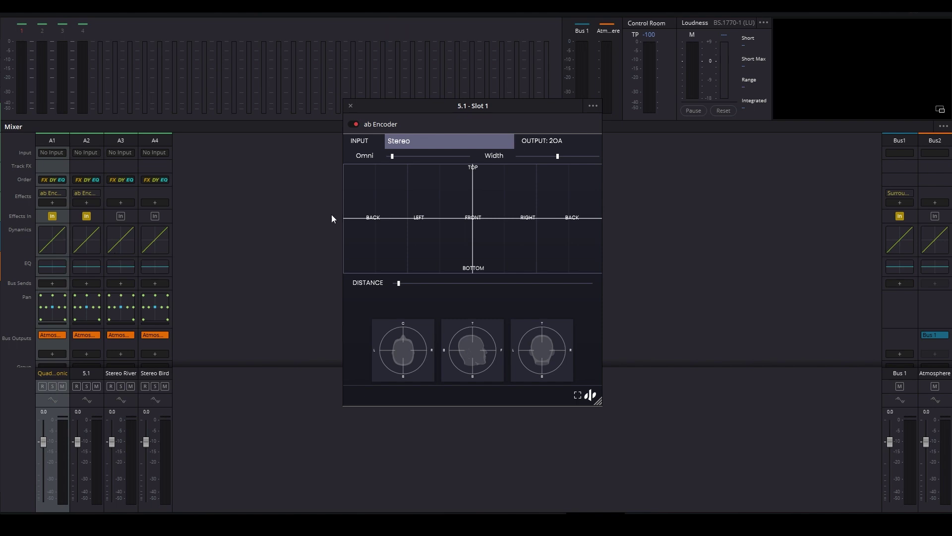
left_click(396, 146)
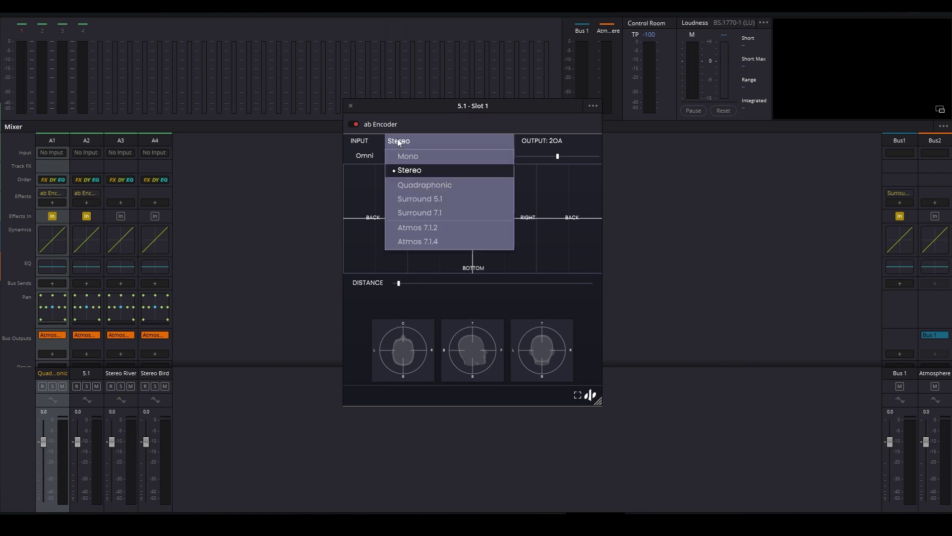
left_click(412, 200)
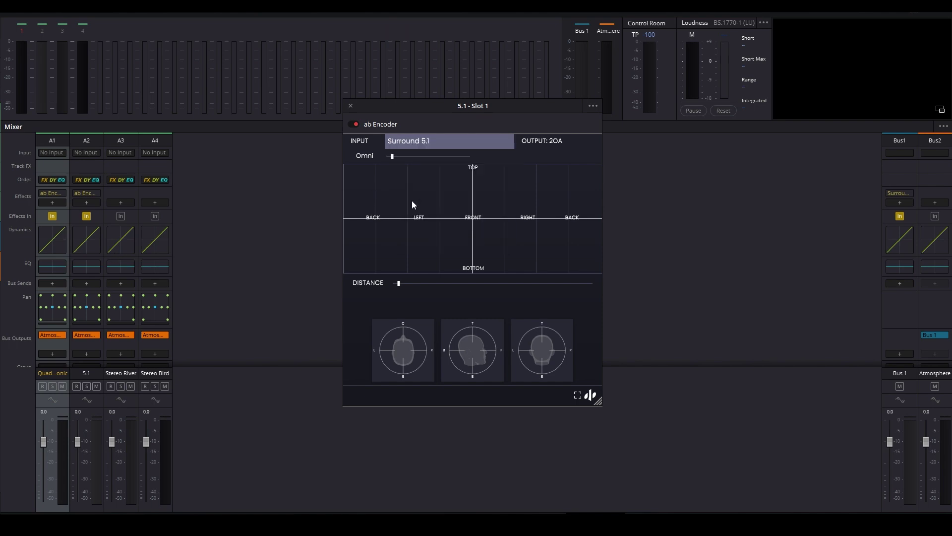
left_click(351, 106)
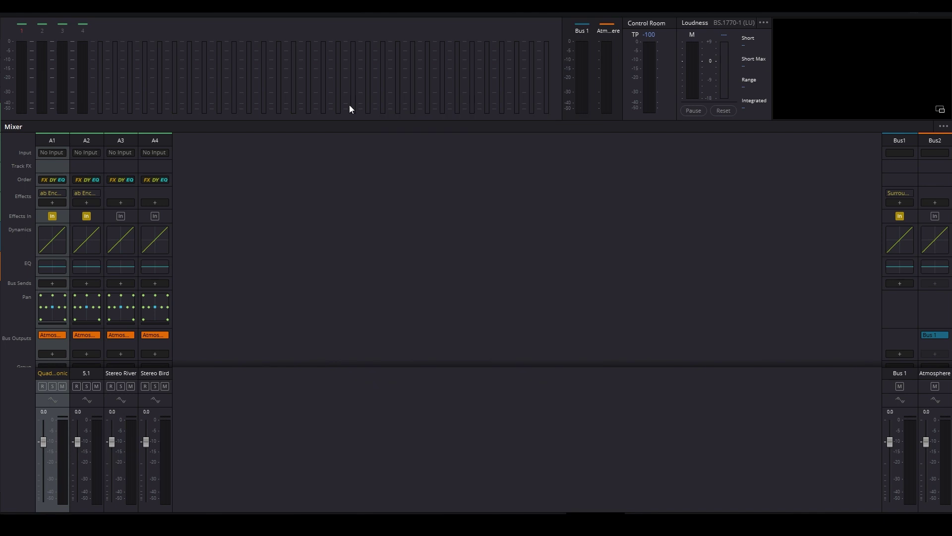
Add ab Encoders to the Stereo River and Stereo Bird tracks
left_click(130, 203)
left_click(146, 256)
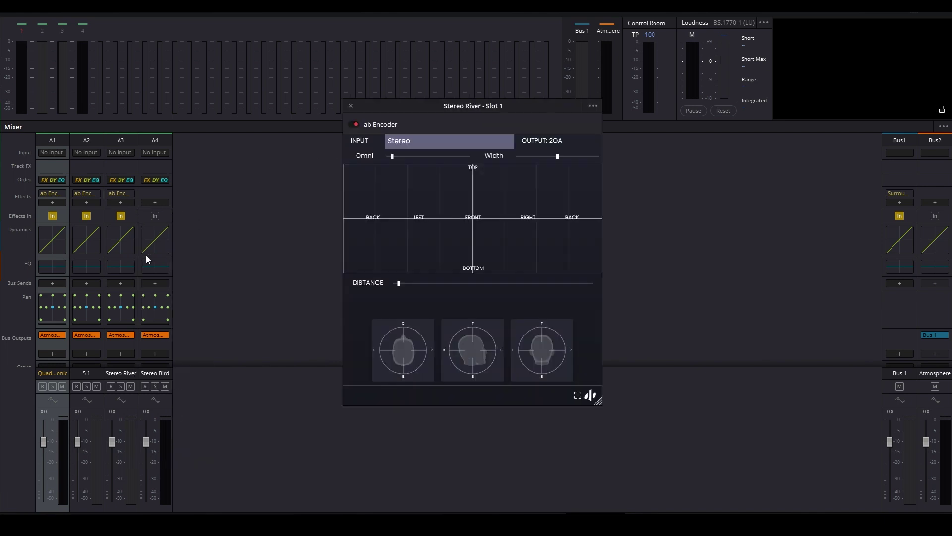
left_click(156, 202)
left_click(193, 254)
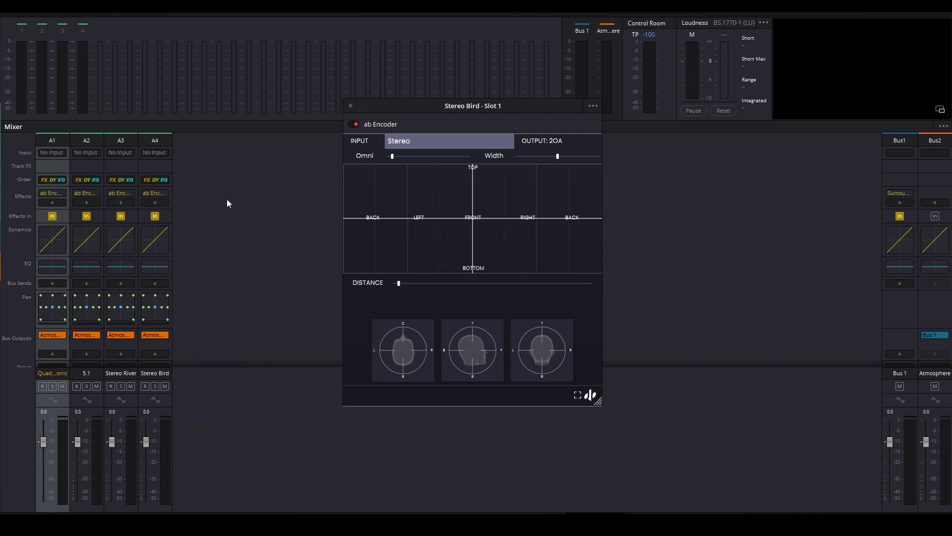
left_click(351, 105)
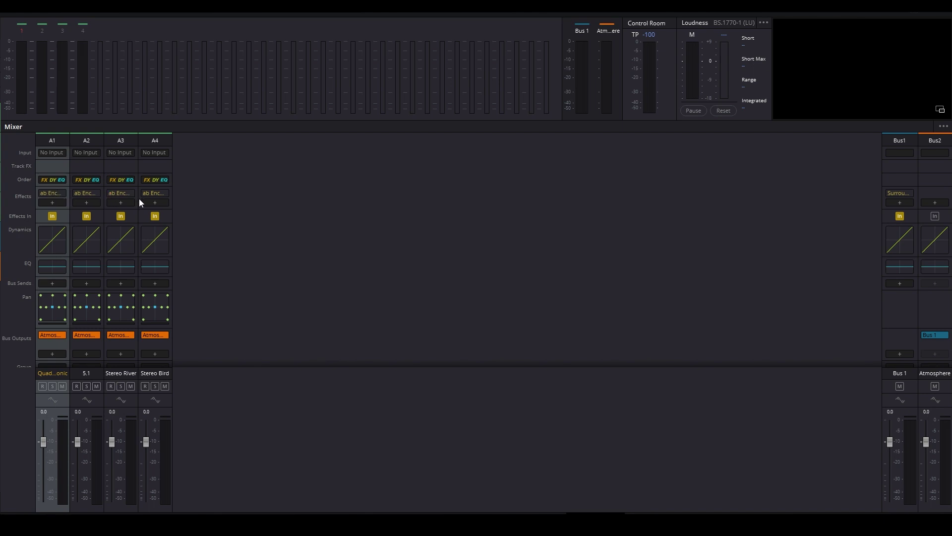
Insert an ab Decoder effect on the Atmosphere bus and close its plugin window
left_click(935, 203)
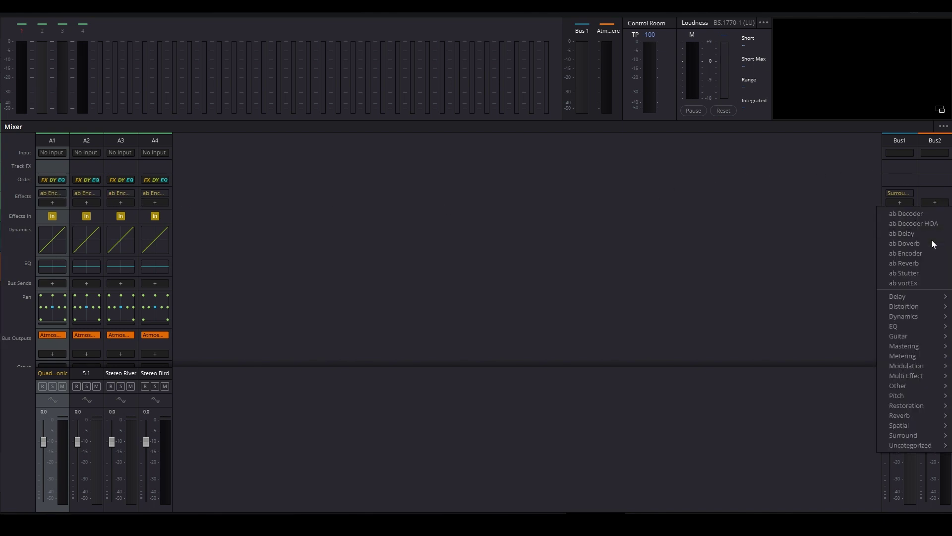
left_click(921, 213)
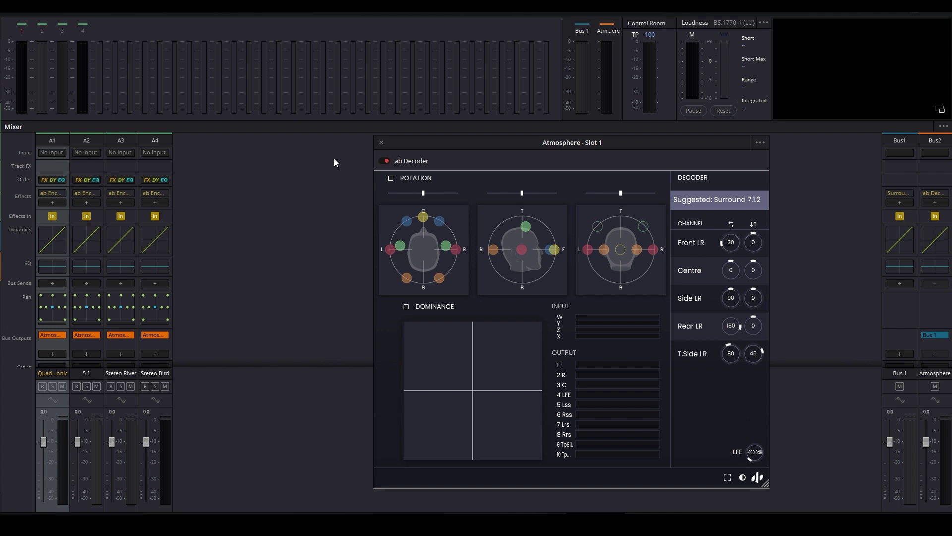
left_click(381, 143)
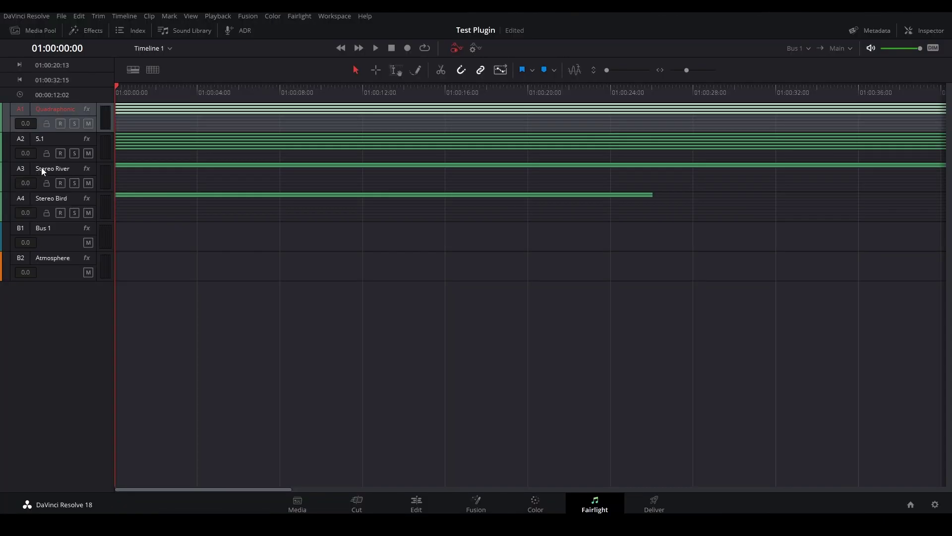
Solo Stereo River, audition it, then reposition its ab Encoder window and resume playback
left_click(43, 171)
left_click(75, 183)
key("space")
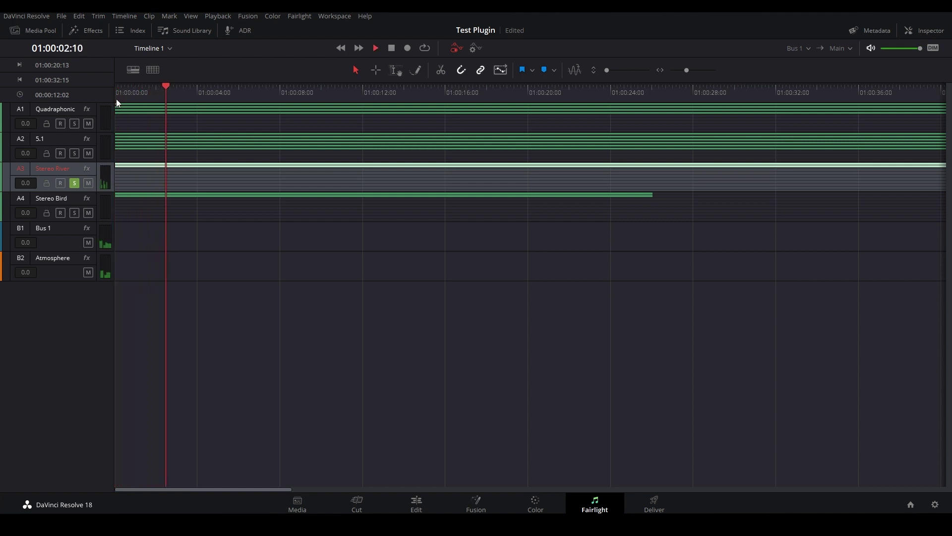
key("space")
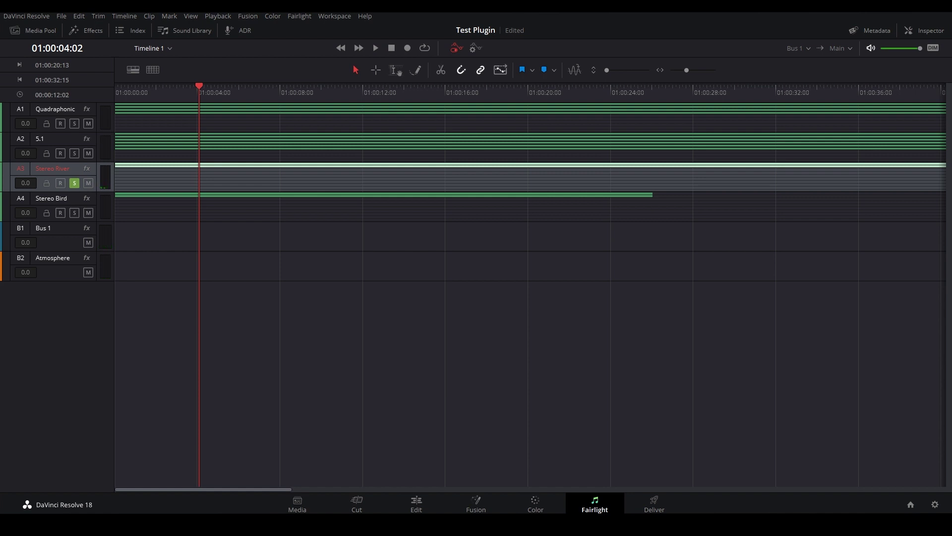
mouse_move(582, 126)
left_mouse_down()
mouse_move(600, 168)
mouse_move(585, 128)
mouse_move(575, 133)
left_mouse_up()
key("space")
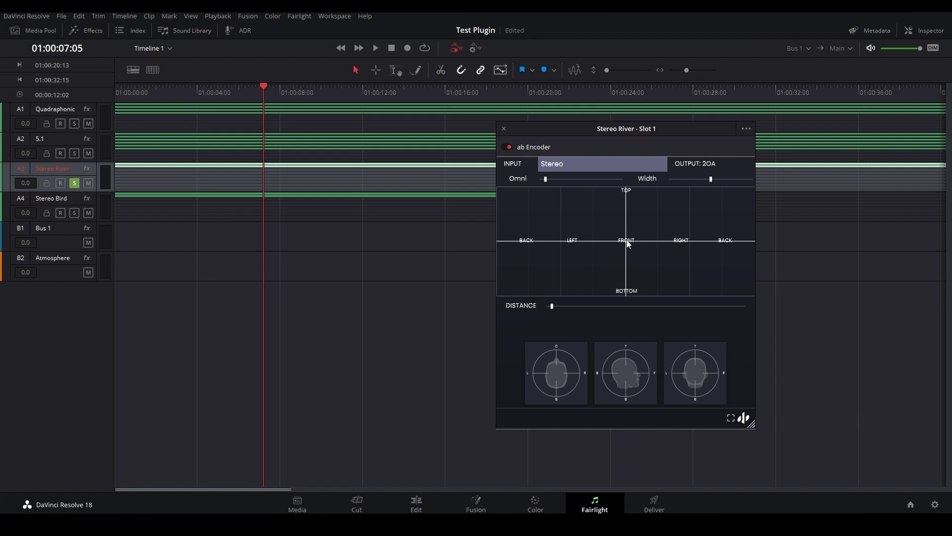
Pan the river sound from front toward the lower left during playback, then close the encoder
left_click_drag(627, 246, 608, 239)
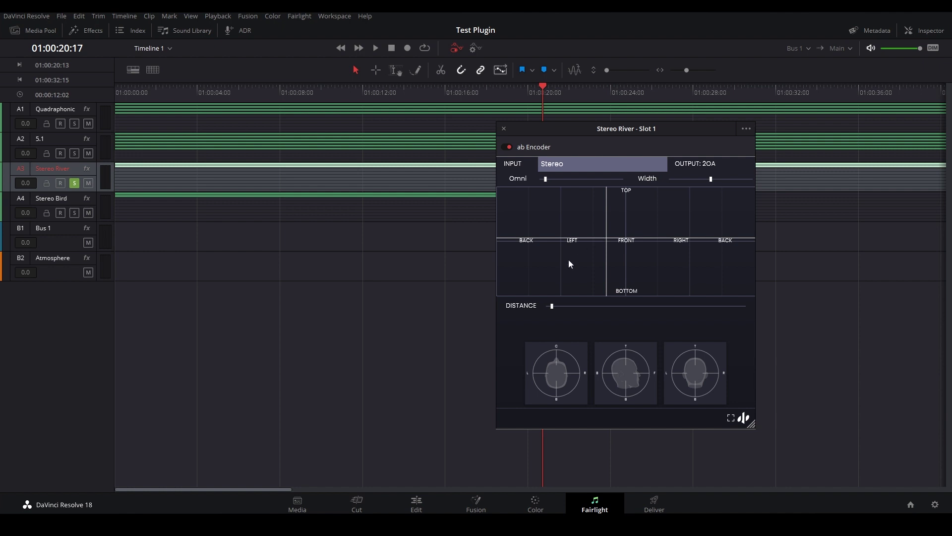
key("space")
left_click_drag(586, 250, 567, 261)
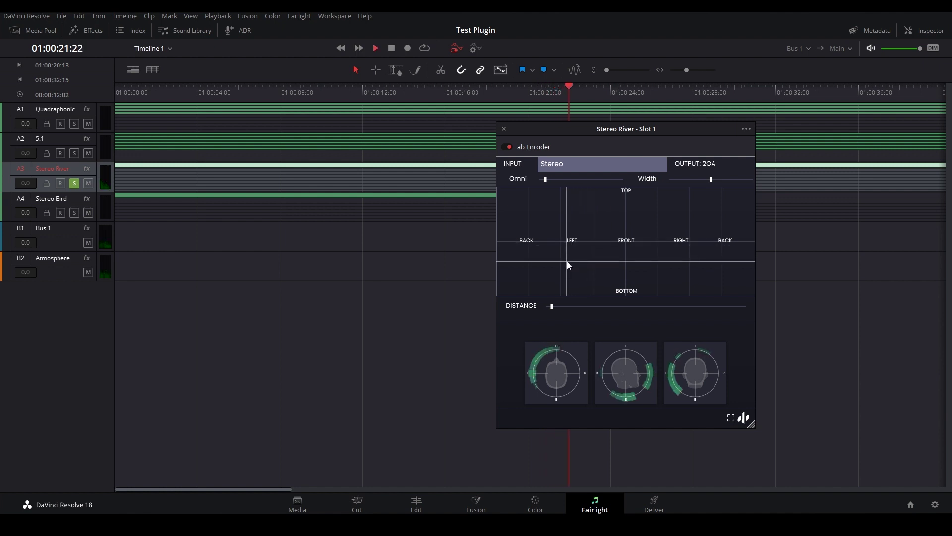
mouse_move(692, 186)
key("space")
left_click(503, 129)
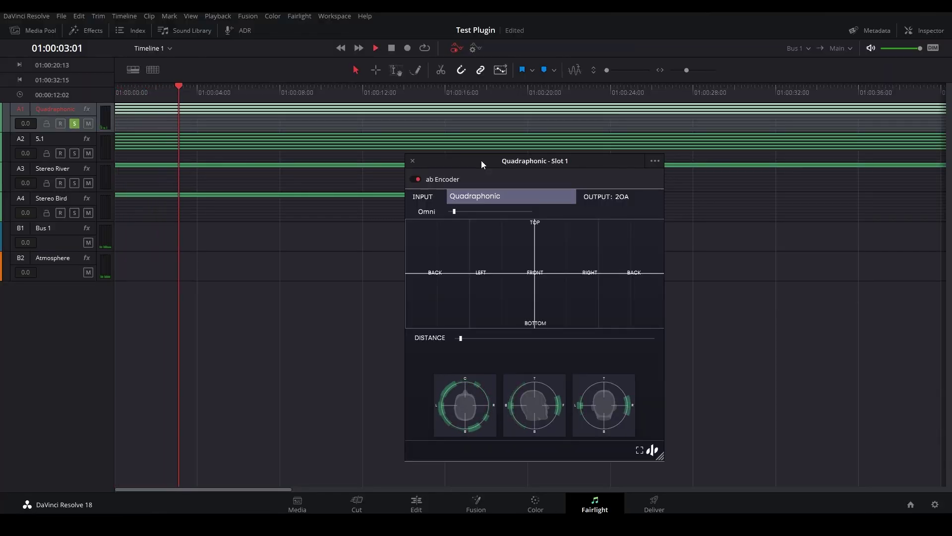
Audition the Quadraphonic encoding with a short playback
key("space")
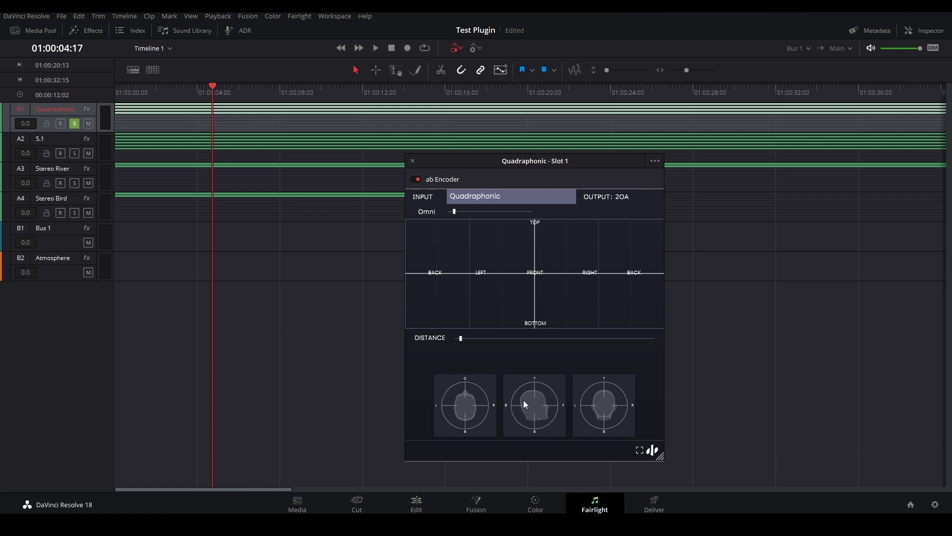
key("space")
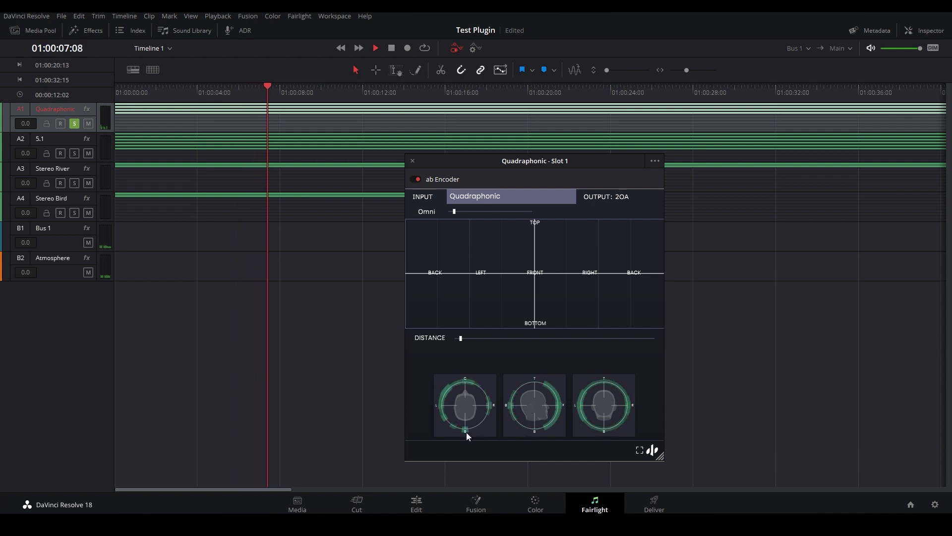
key("space")
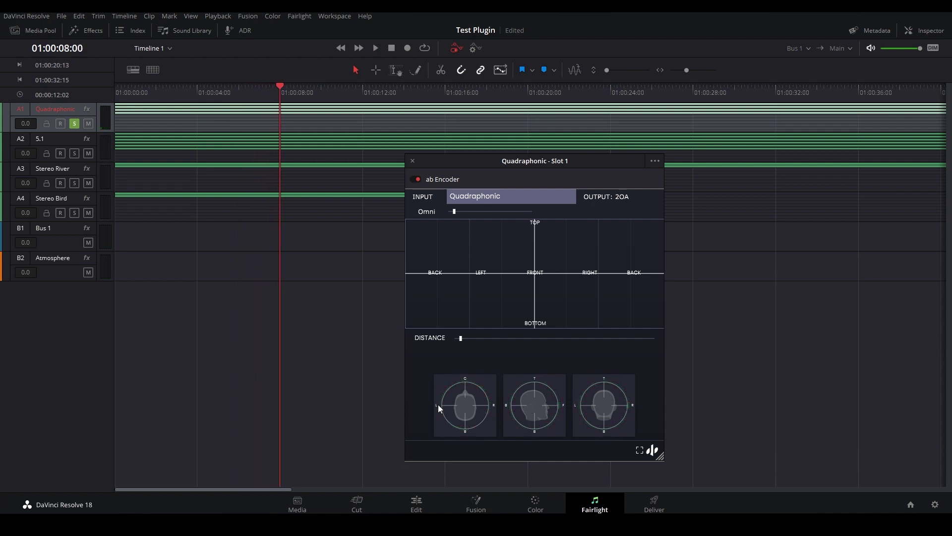
Close the Quadraphonic encoder window and solo the 5.1 track (A2) instead
left_click(413, 161)
left_click(76, 152)
left_click(76, 123)
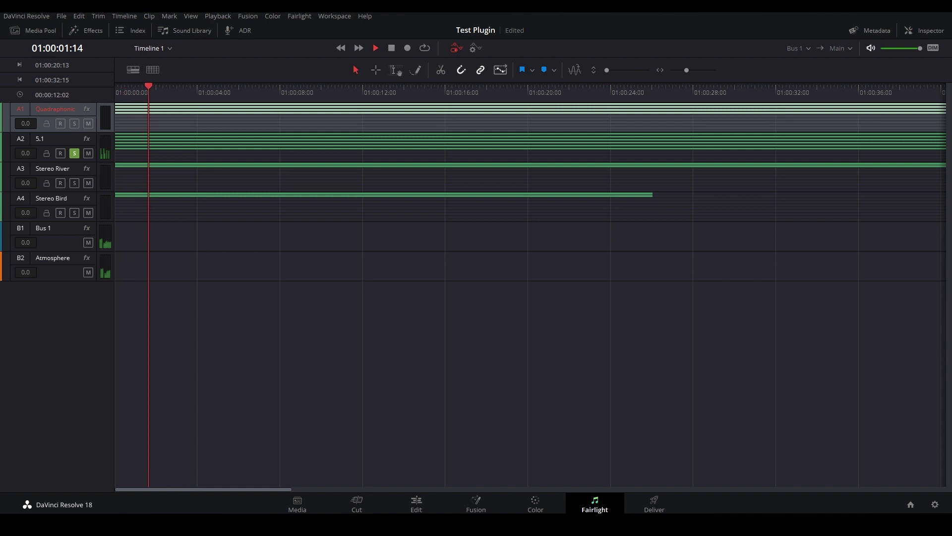
Move the 5.1 track's ab Encoder window (Surround 5.1 input, 2OA output) over the timeline
left_click_drag(689, 168, 643, 162)
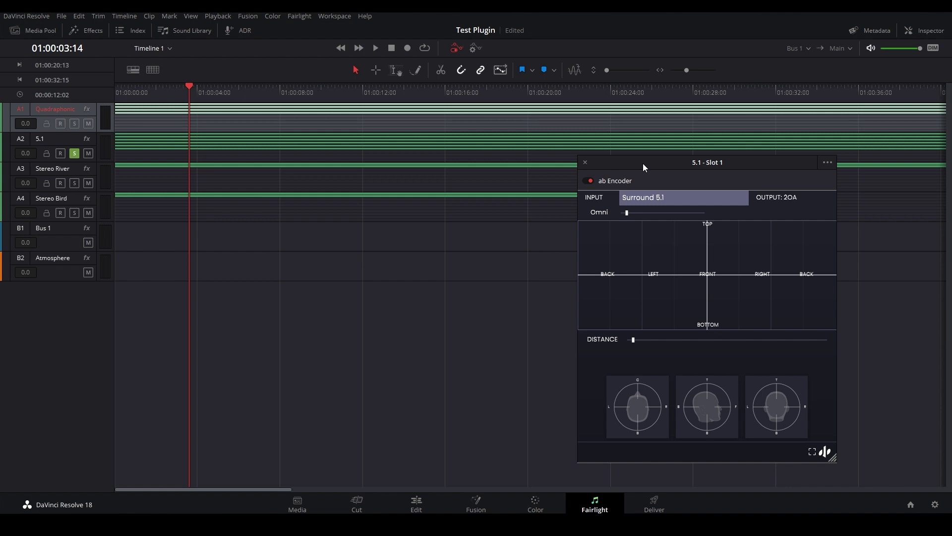
Place the 5.1 source in the panner and push it farther away, replaying the mix
key("space")
left_click(707, 237)
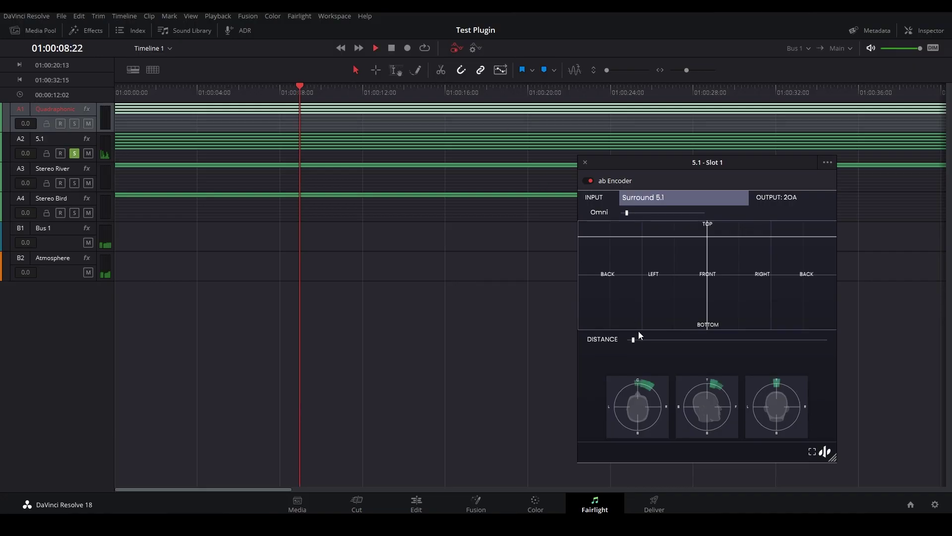
left_click_drag(639, 335, 704, 343)
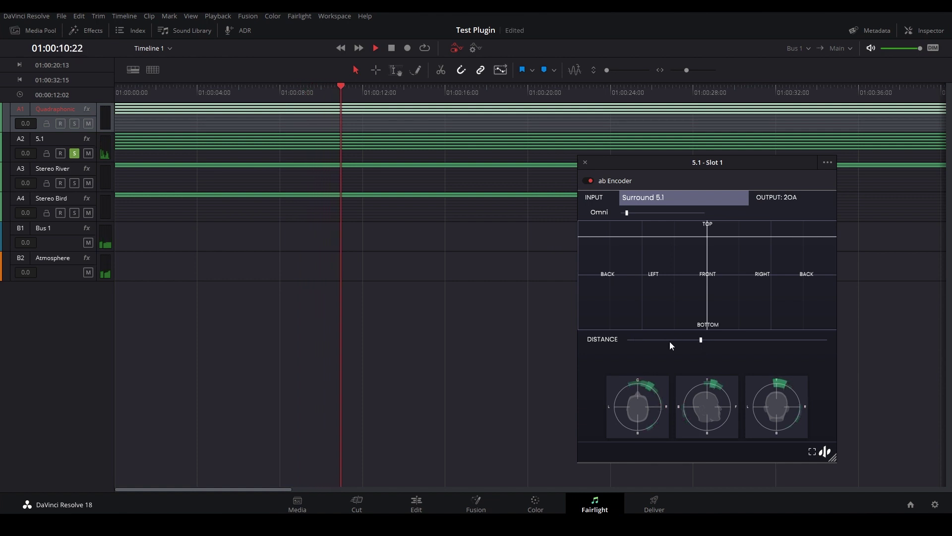
left_click(109, 340)
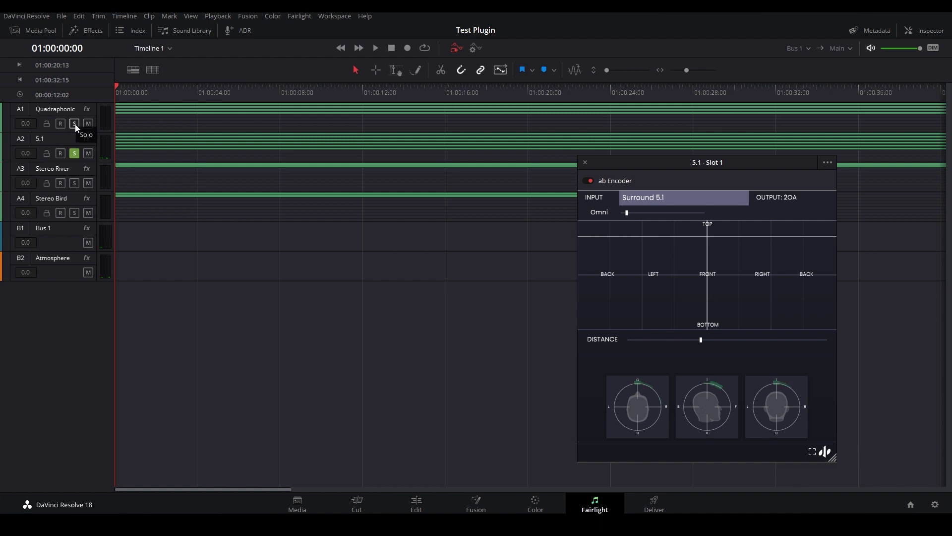
key("space")
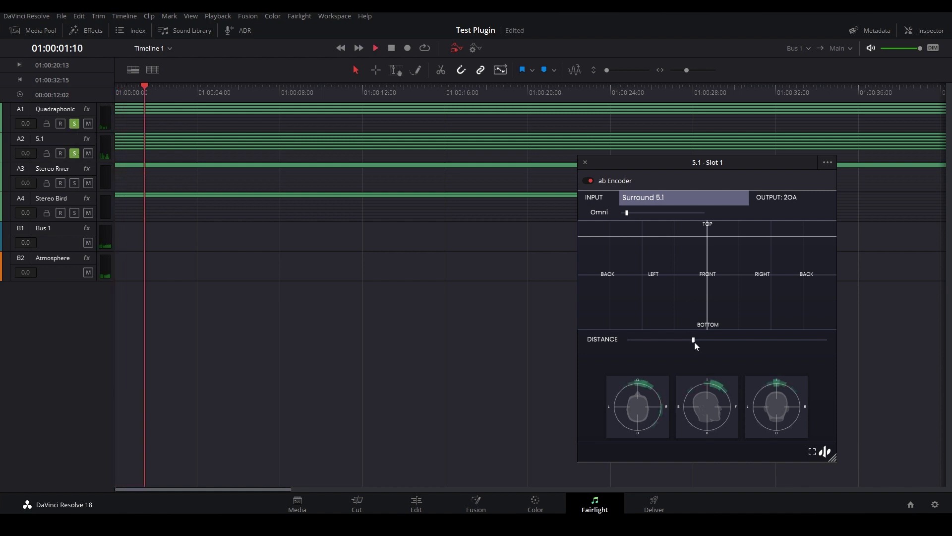
Solo Stereo River, pull its source slightly closer, then close both encoder windows
left_click(74, 183)
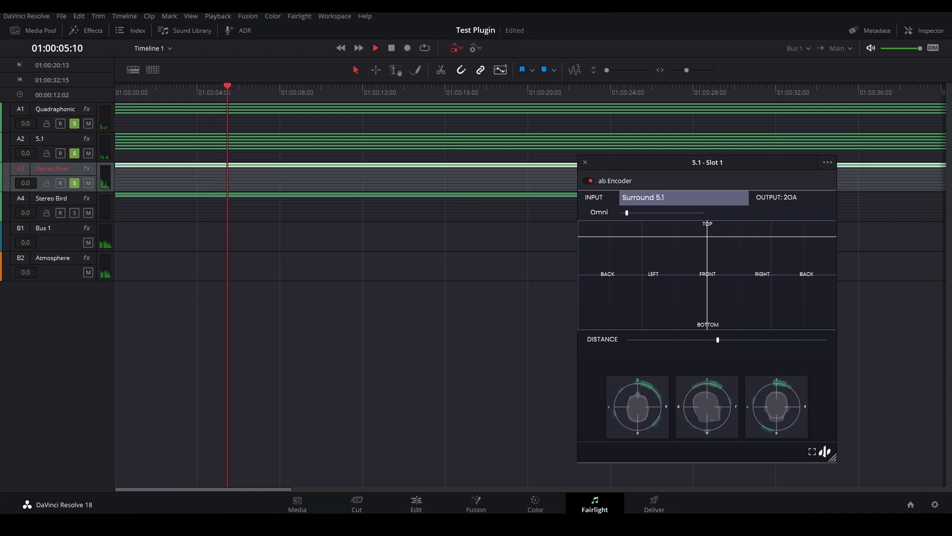
left_click_drag(596, 308, 594, 310)
left_click_drag(589, 148, 356, 197)
left_click_drag(649, 170, 683, 188)
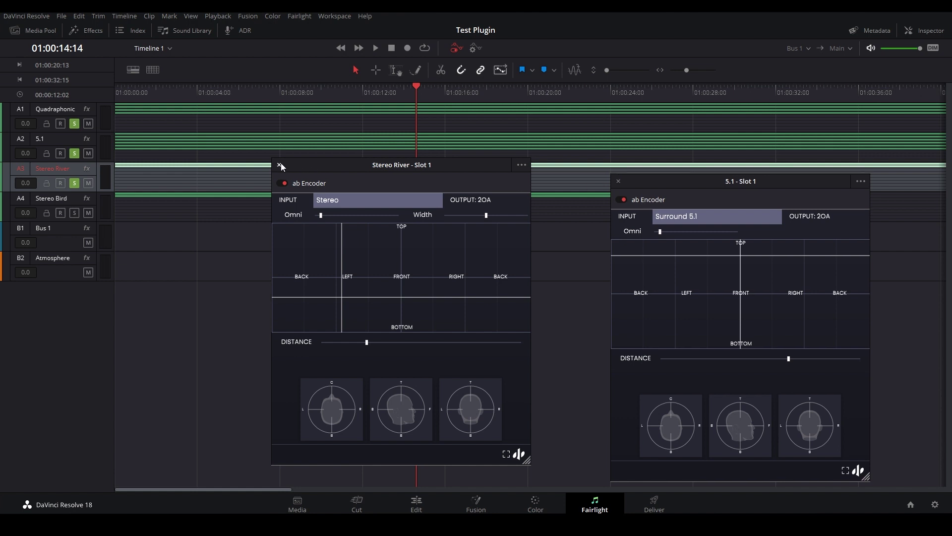
left_click(279, 164)
left_click(618, 181)
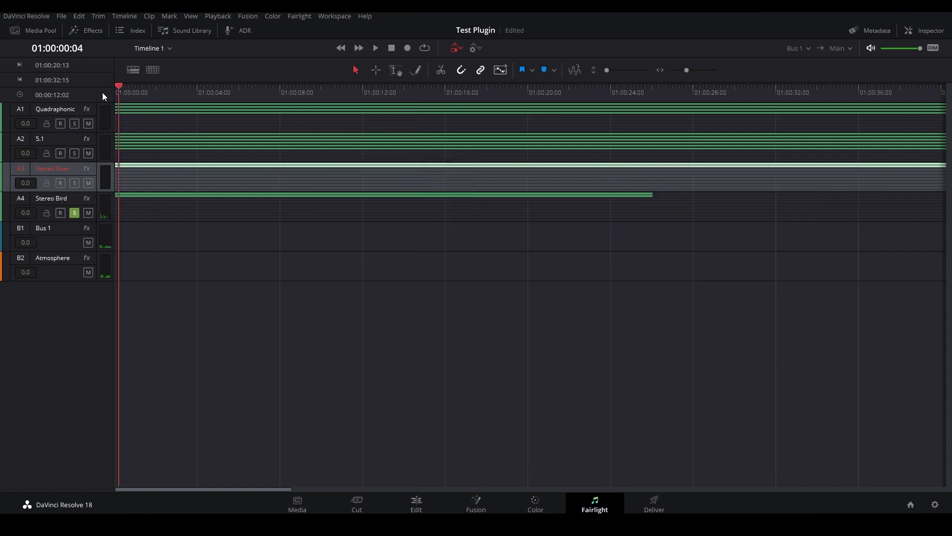
Raise the Stereo Bird source's elevation slightly in its ab Encoder and audition it
left_click(60, 195)
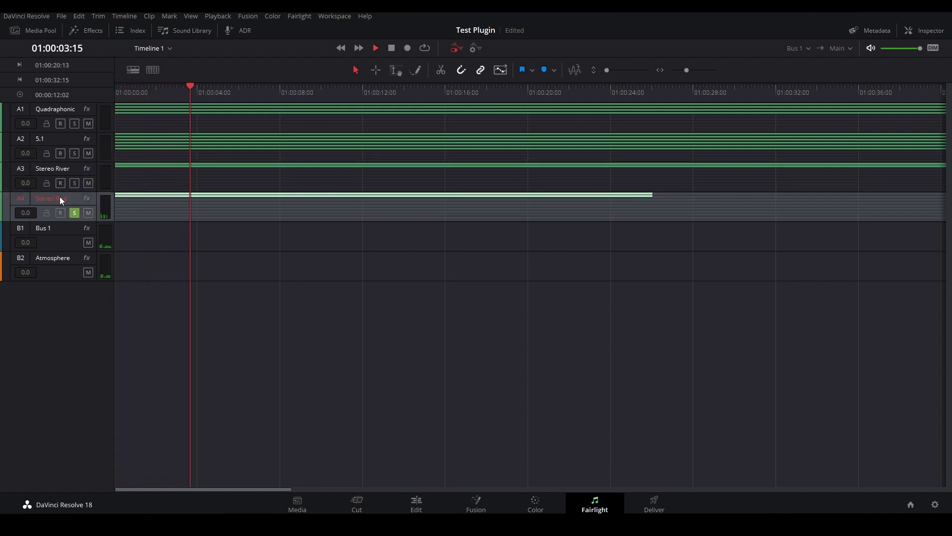
key("space")
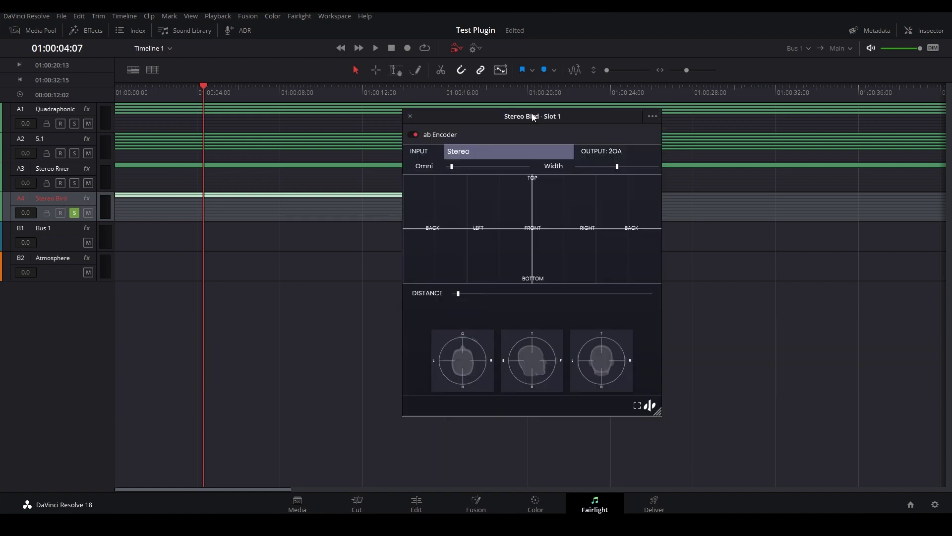
left_click_drag(466, 118, 673, 139)
left_click_drag(742, 218, 741, 213)
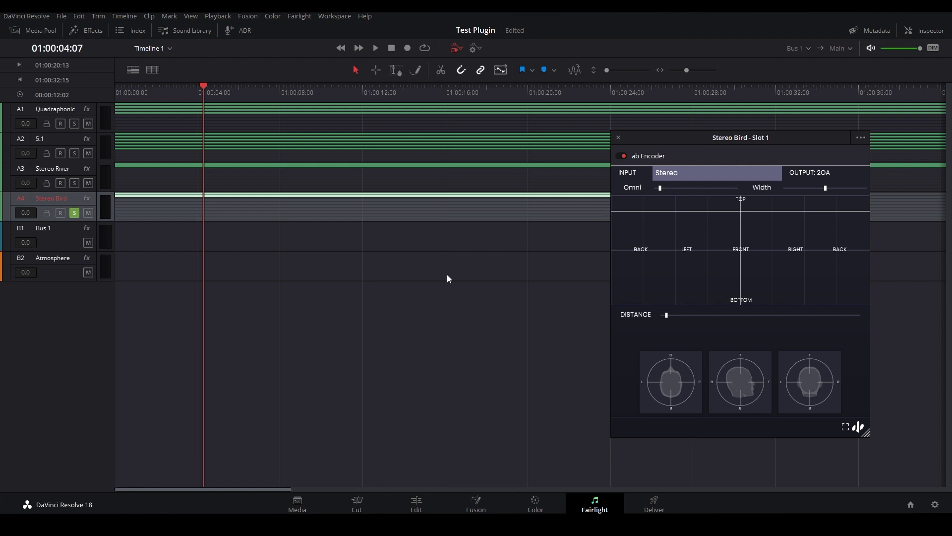
key("space")
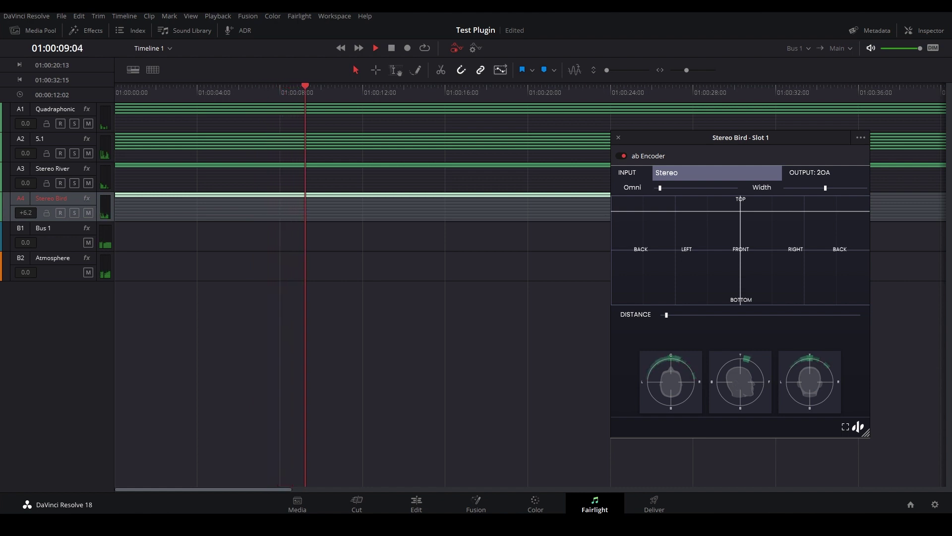
left_click(90, 333)
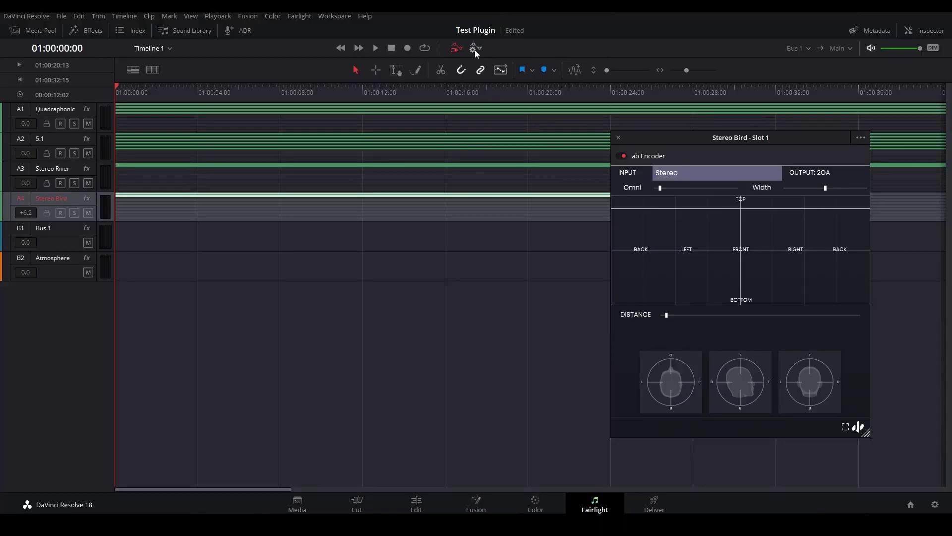
Record Latch pan automation sweeping Stereo Bird to the left, then replay it from the start
left_click(475, 48)
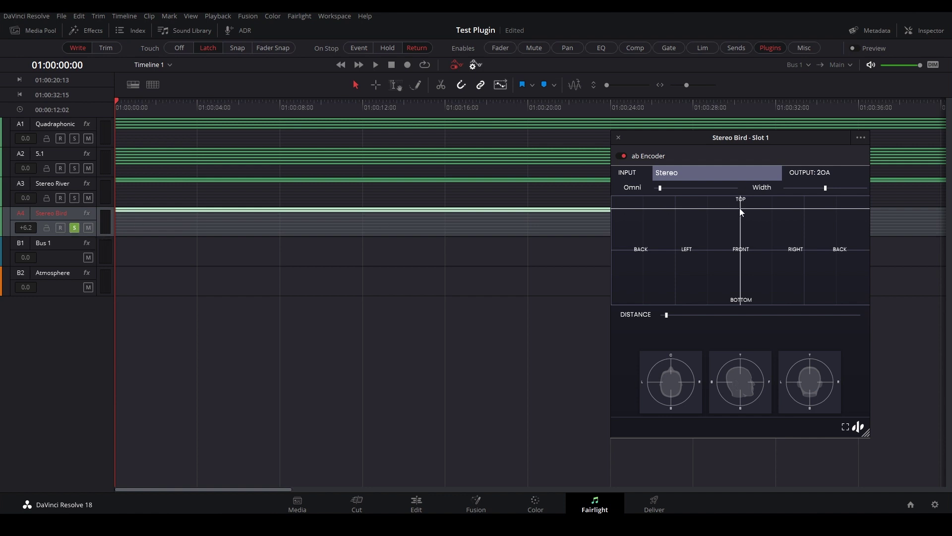
key("space")
left_click_drag(739, 207, 859, 224)
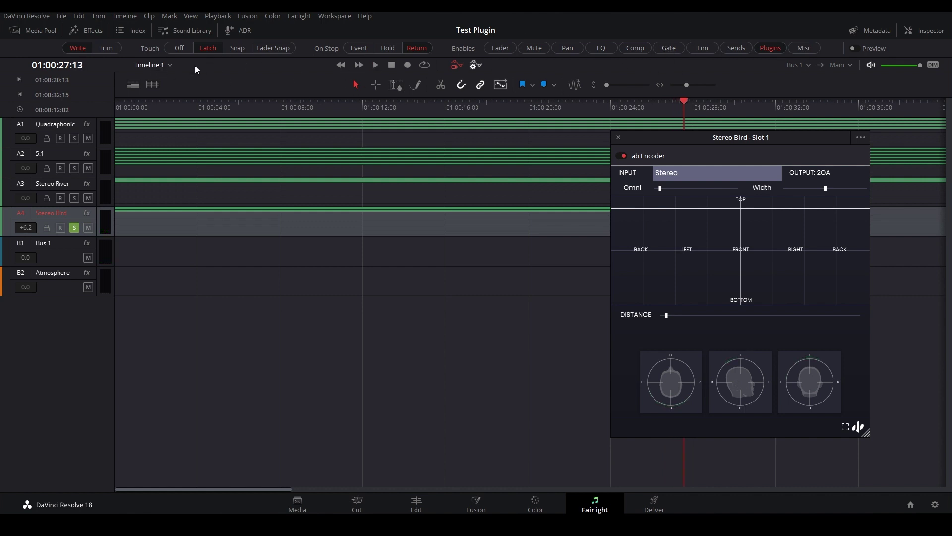
key("Home")
key("space")
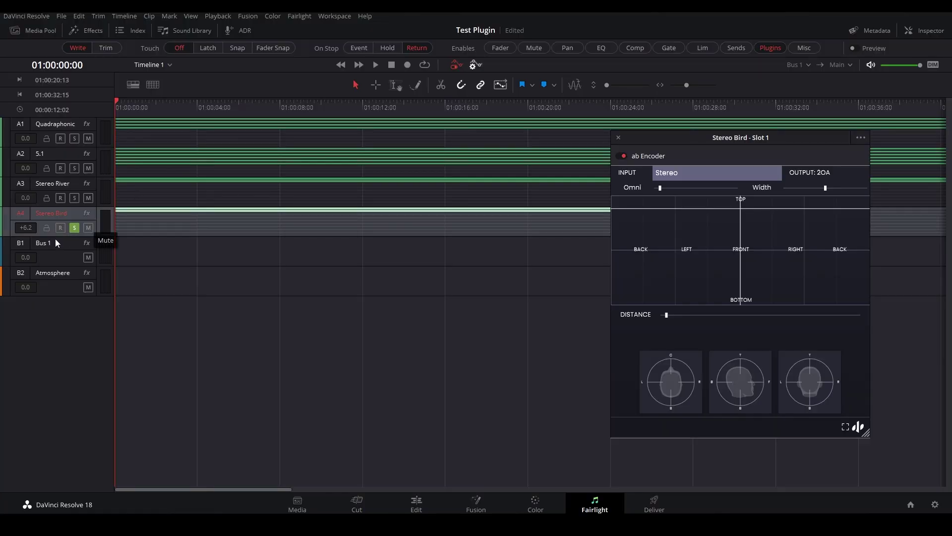
With Stereo River selected, play the mix and watch the Atmosphere bus ab Decoder output
double_click(63, 214)
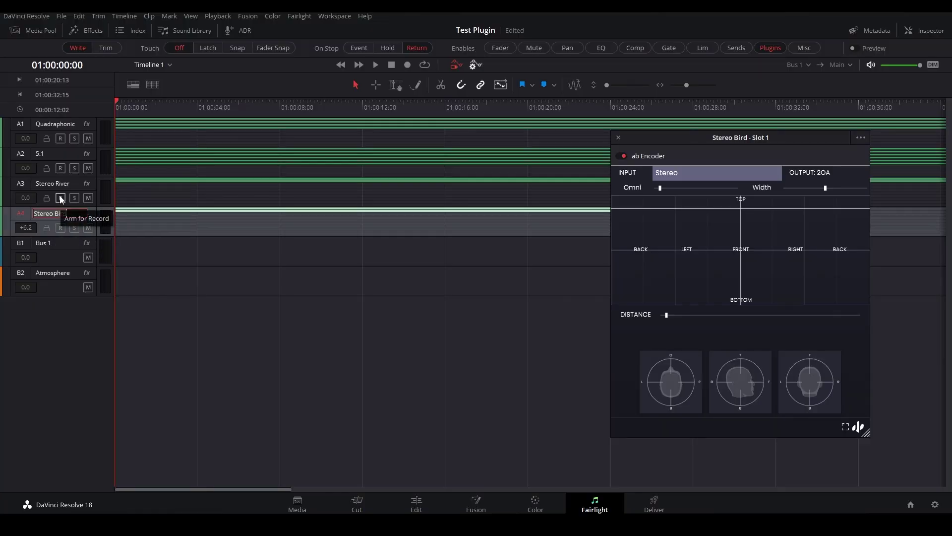
left_click(59, 186)
key("space")
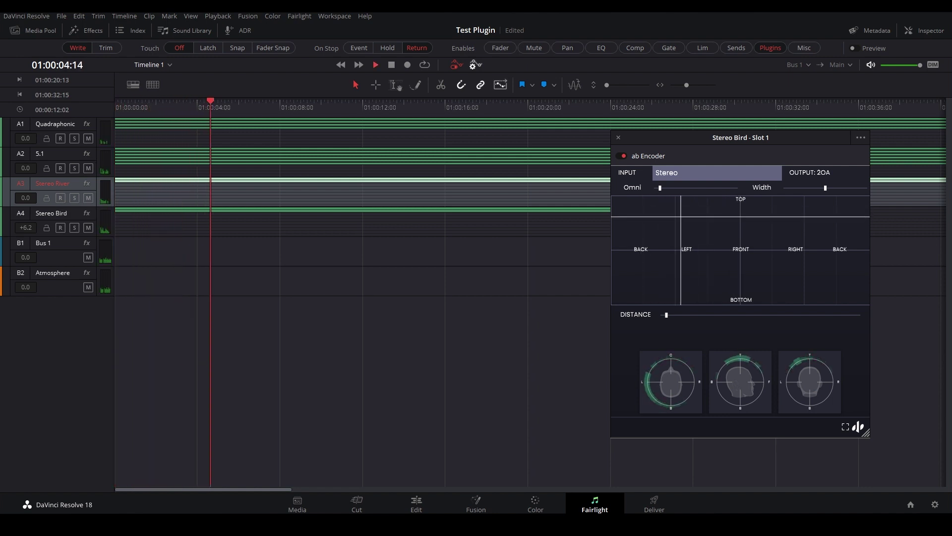
left_click(87, 272)
left_click_drag(411, 136, 526, 142)
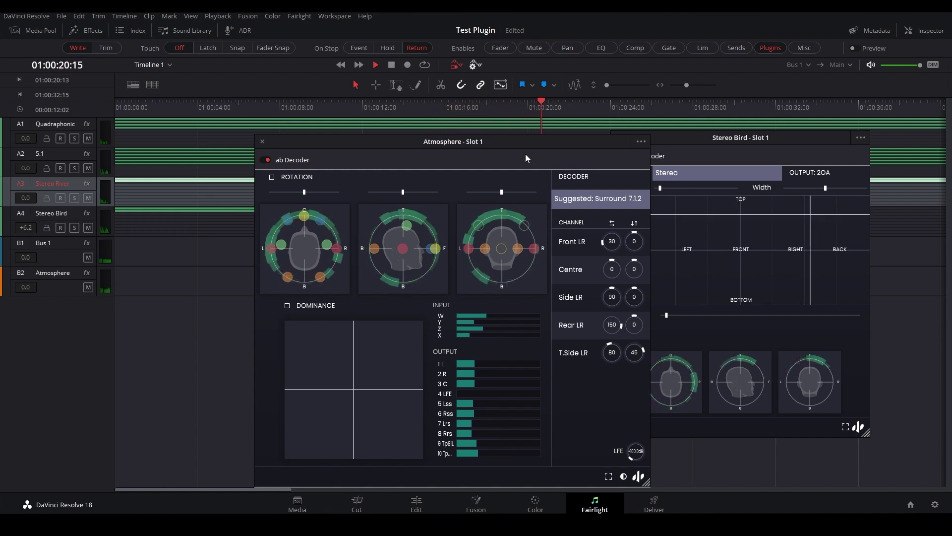
key("space")
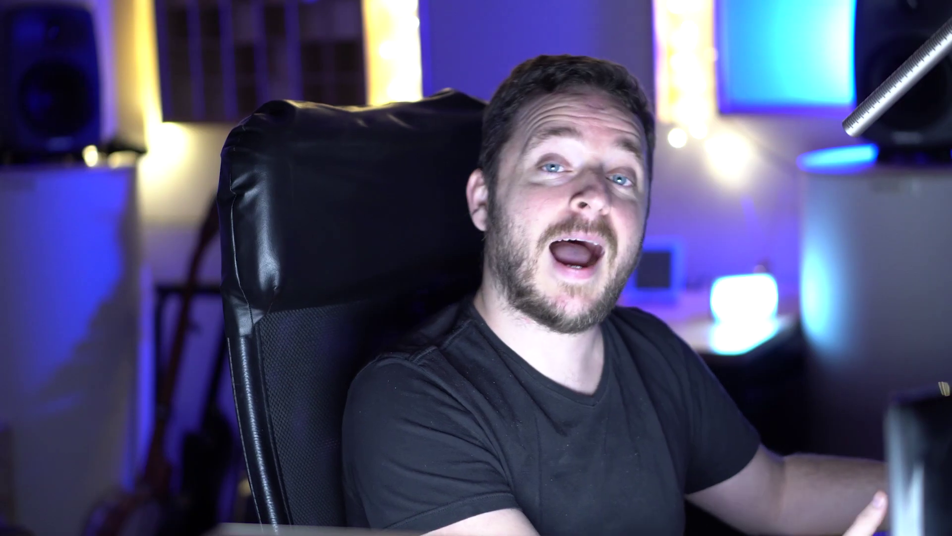